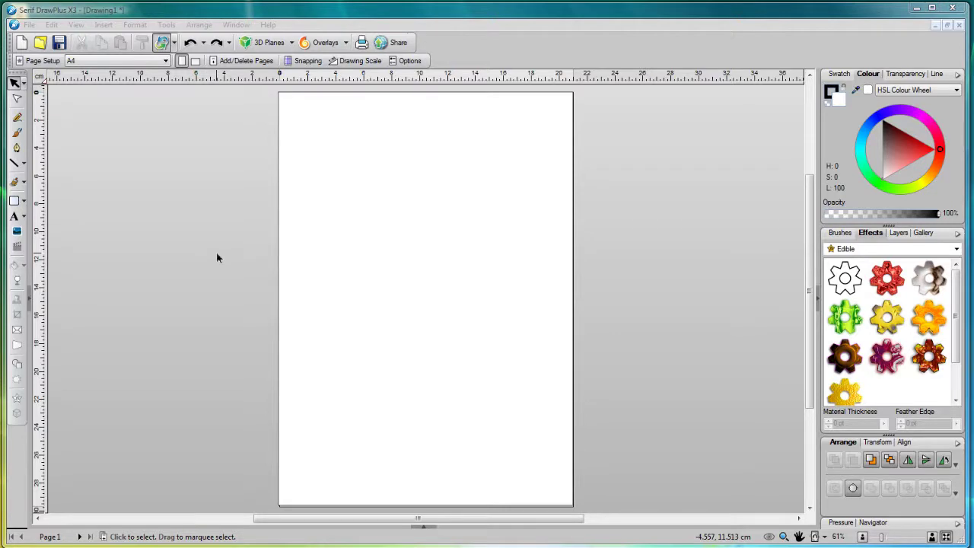
Step: Draw a Quick Rectangle covering the whole page
click(23, 201)
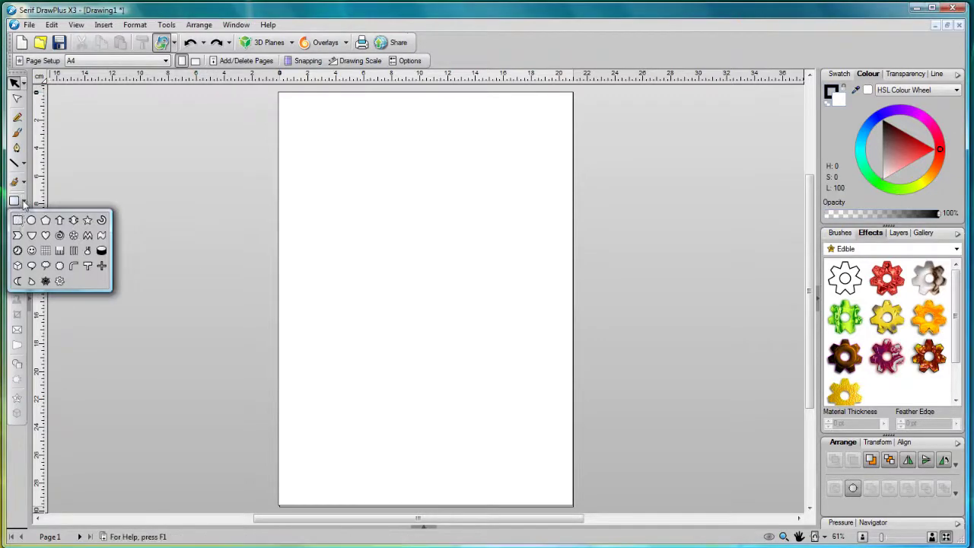
click(18, 221)
drag(278, 94, 573, 506)
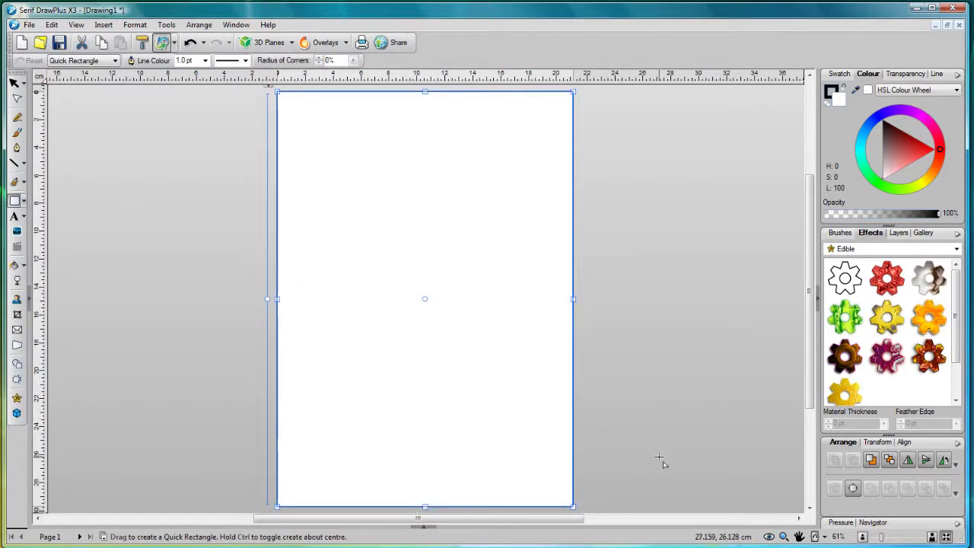
Step: Fill the rectangle with a grey-to-white linear gradient swatch
click(836, 75)
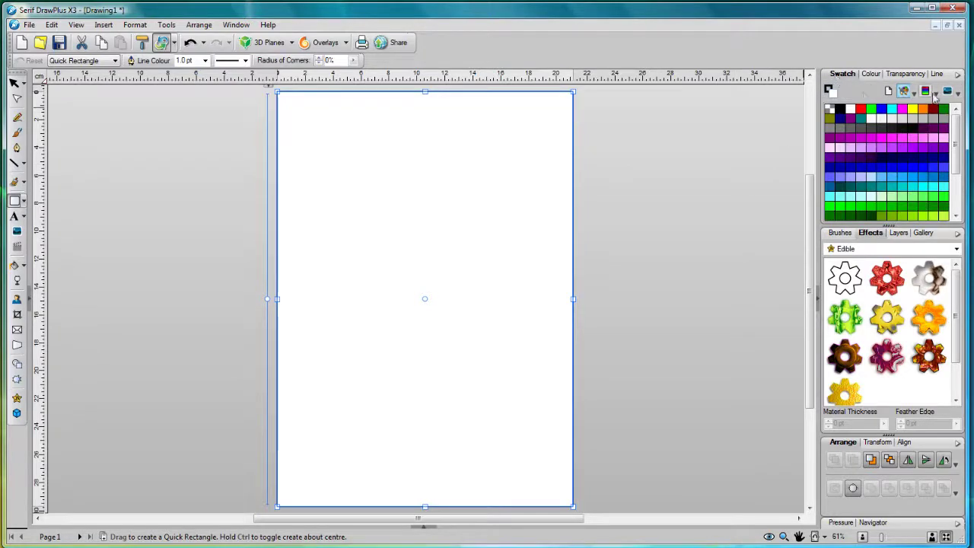
click(937, 93)
click(927, 108)
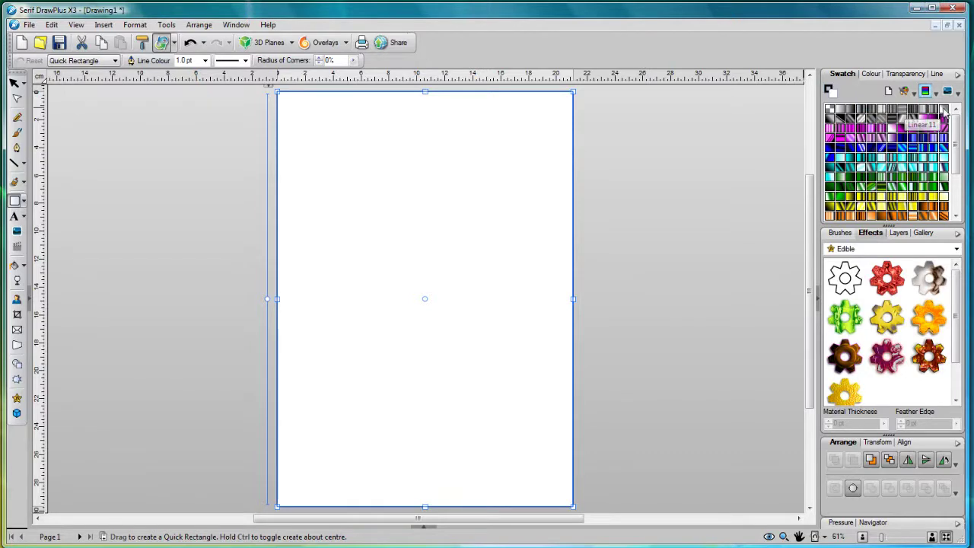
click(943, 111)
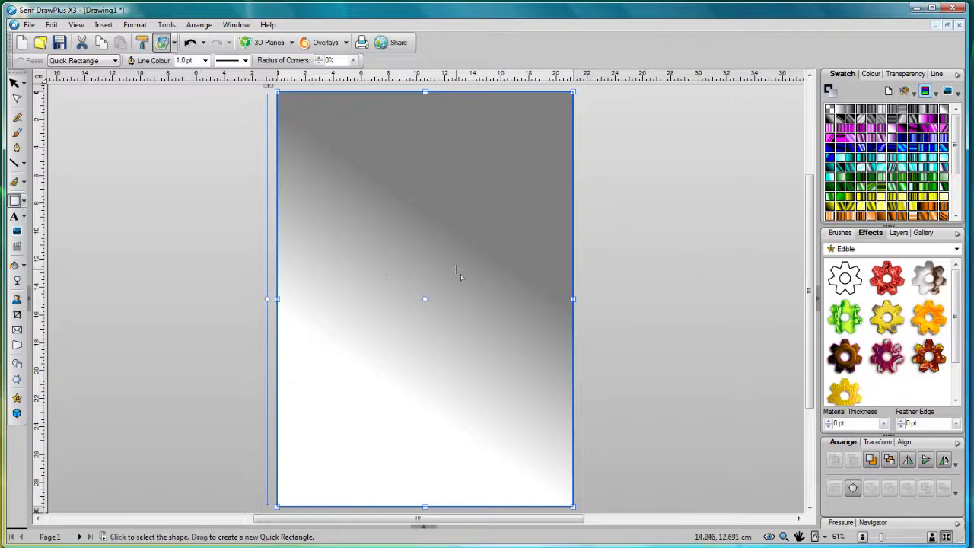
Step: Set the gradient's dark end colour to RGB 81/82/102 using the RGB sliders
click(14, 267)
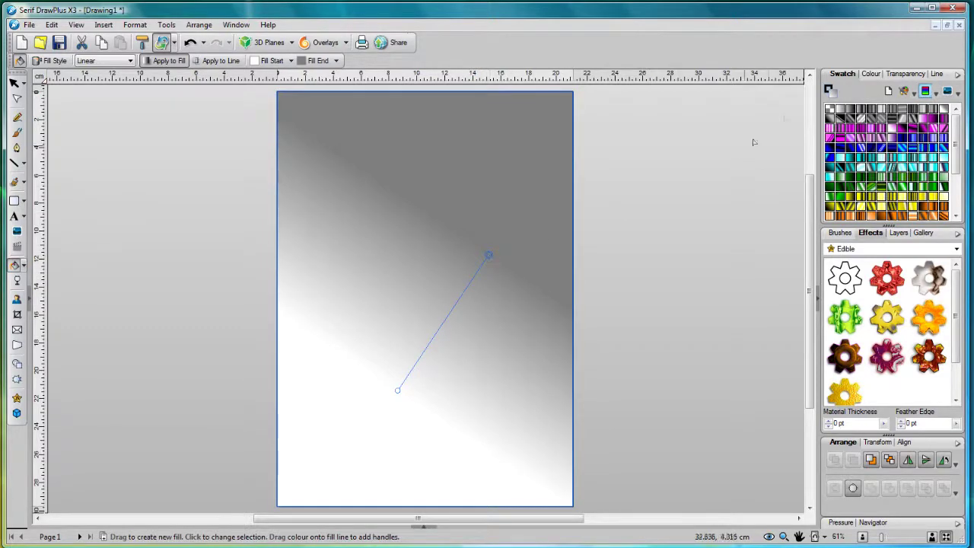
click(869, 74)
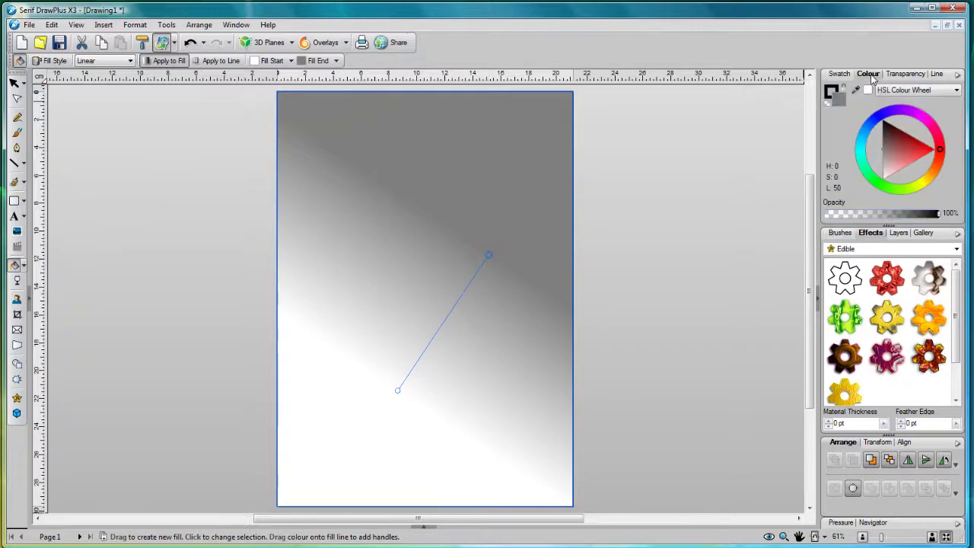
click(957, 90)
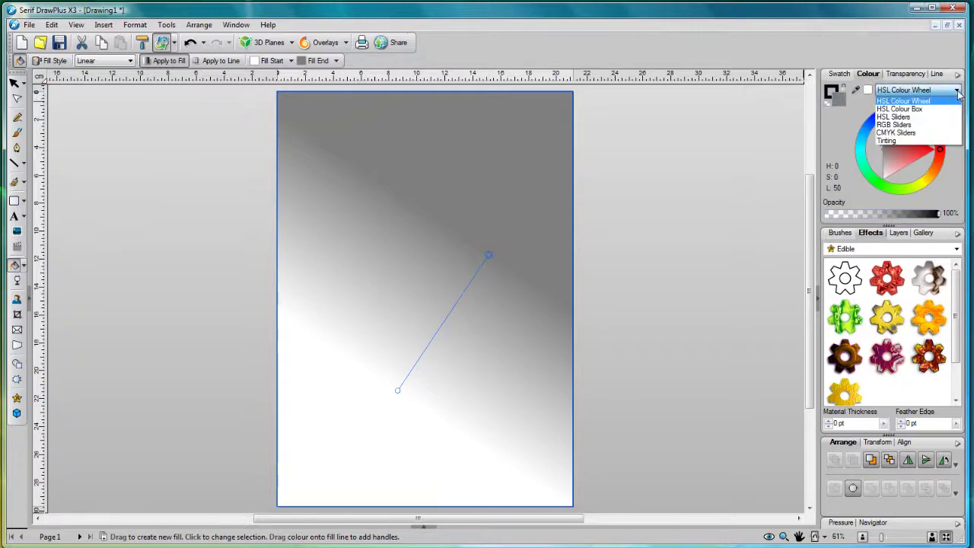
click(947, 126)
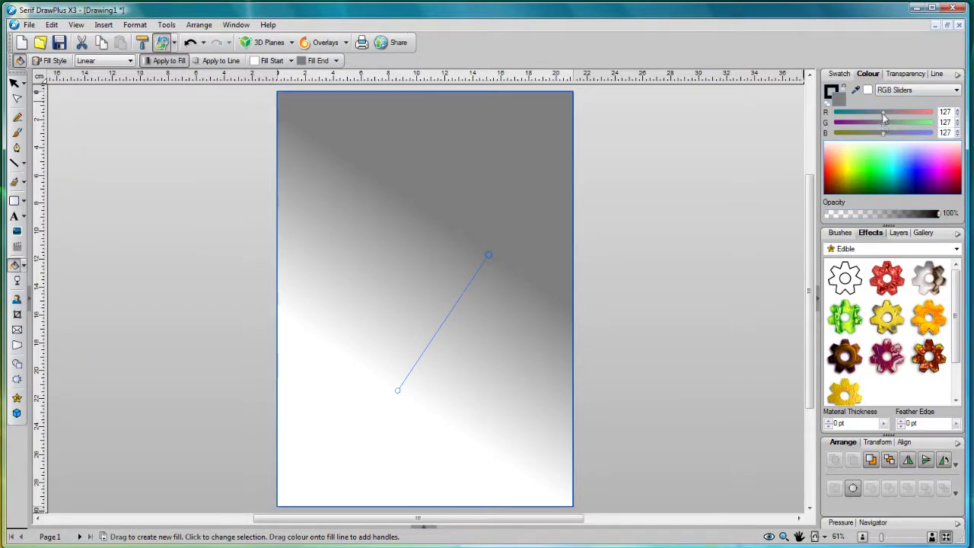
mouse_move(883, 114)
mouse_down()
mouse_move(889, 128)
mouse_move(873, 128)
mouse_move(894, 128)
mouse_up()
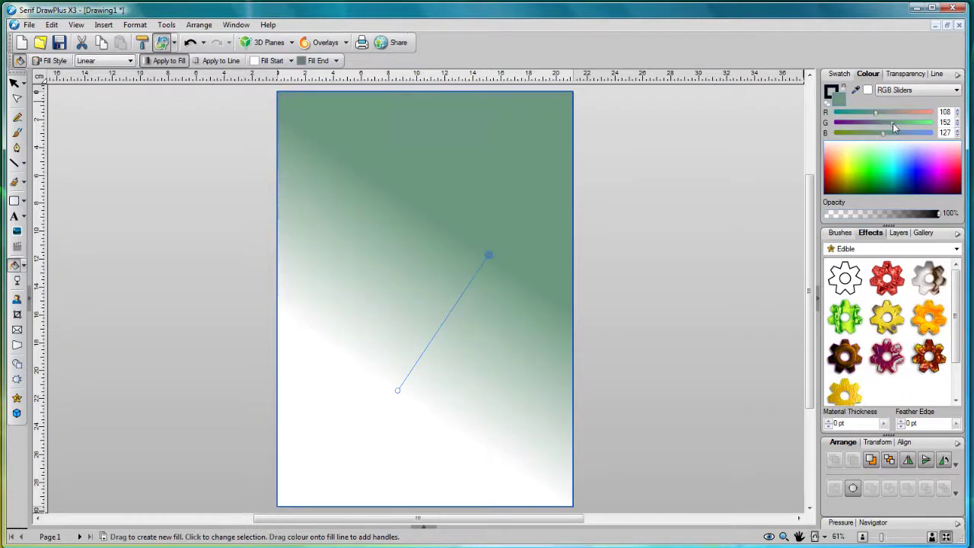
double_click(946, 112)
text(81)
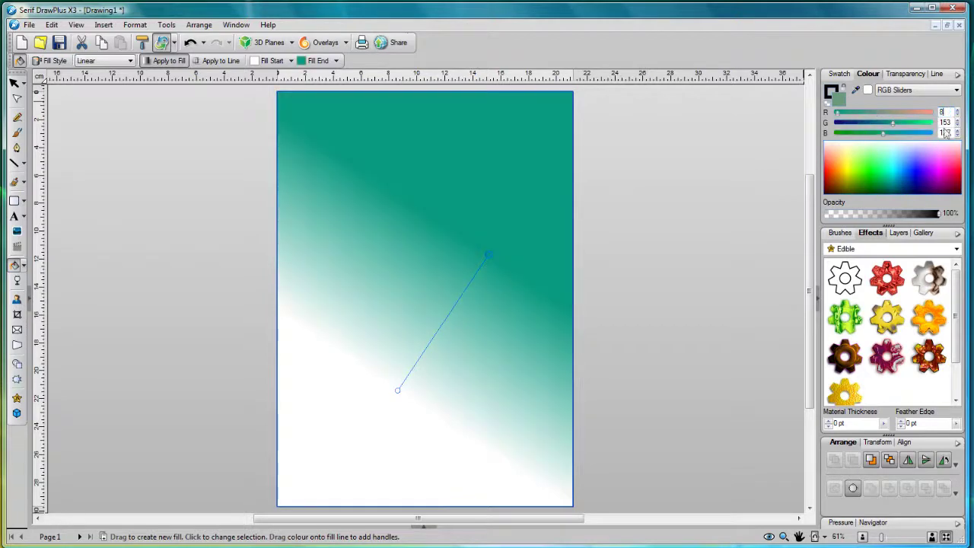
text(82)
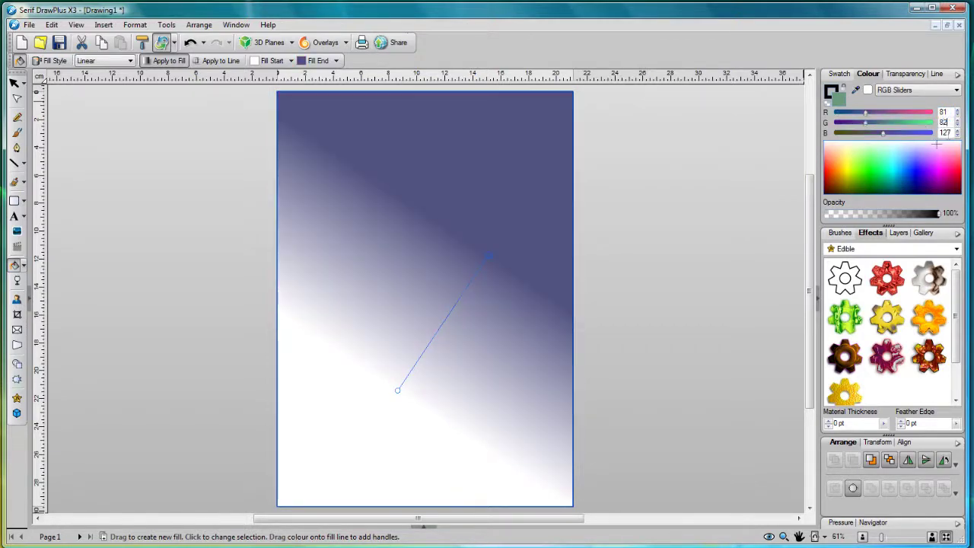
double_click(944, 133)
text(102)
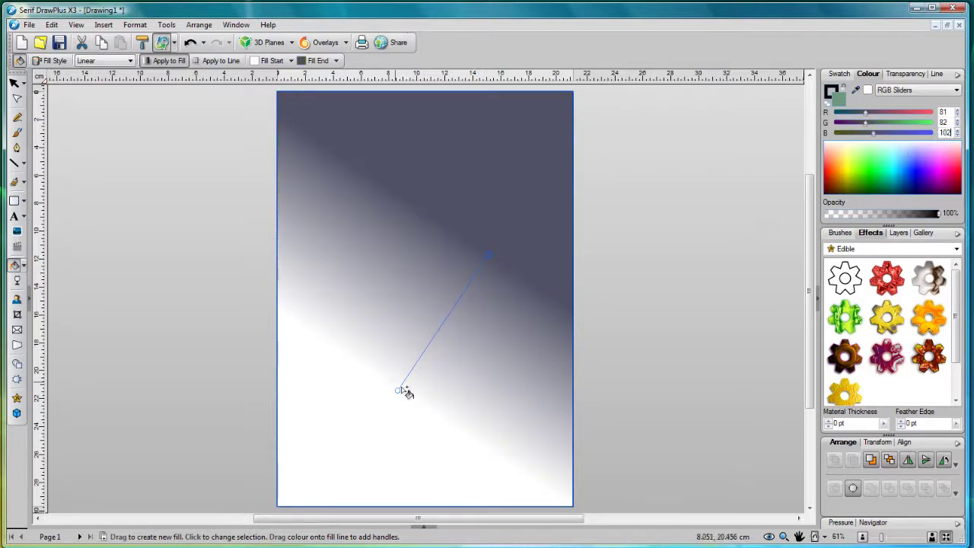
Step: Set the gradient's light end colour to RGB 11/12/29
click(399, 391)
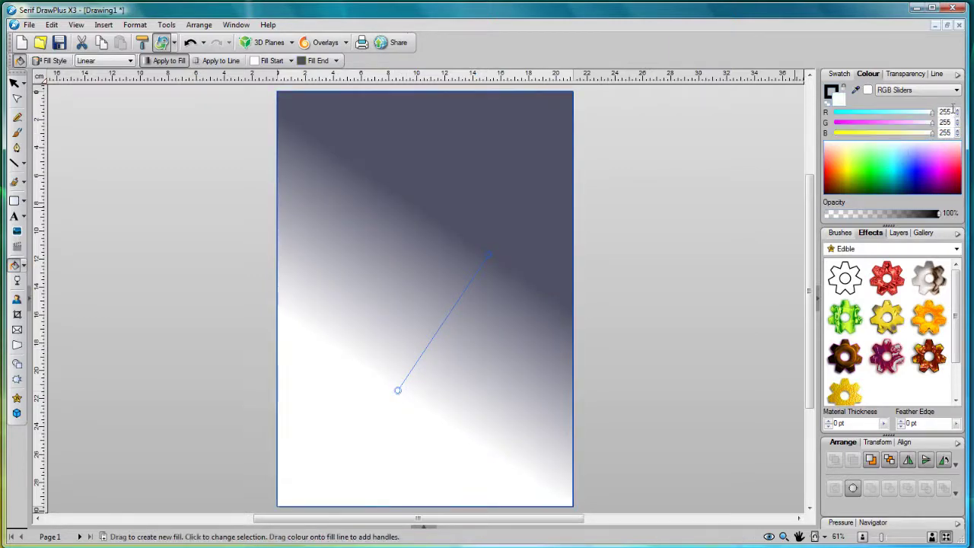
text(0)
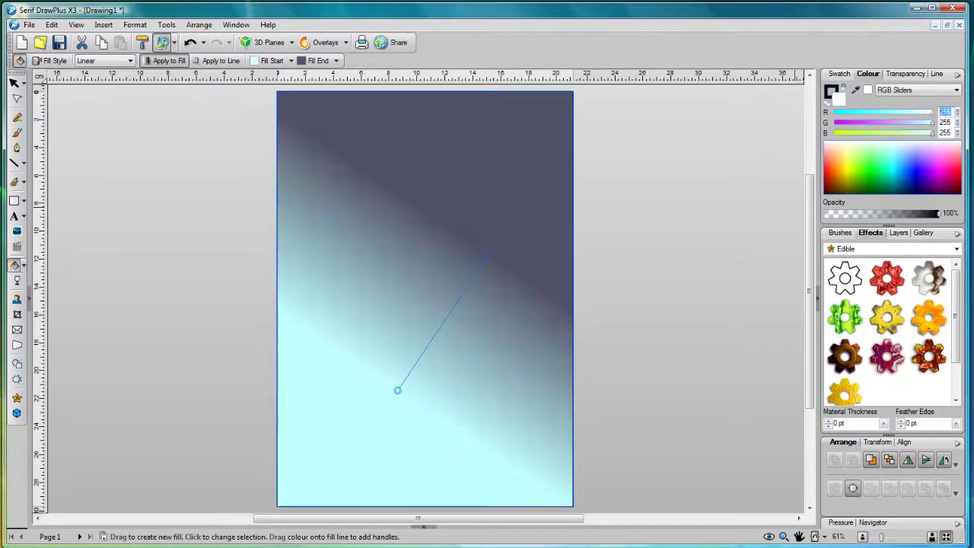
double_click(953, 122)
text(12)
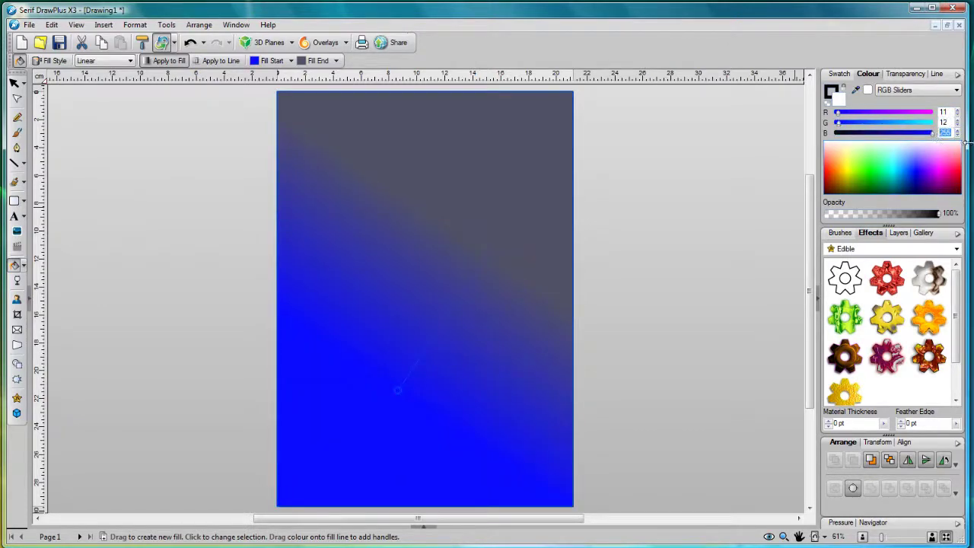
text(29)
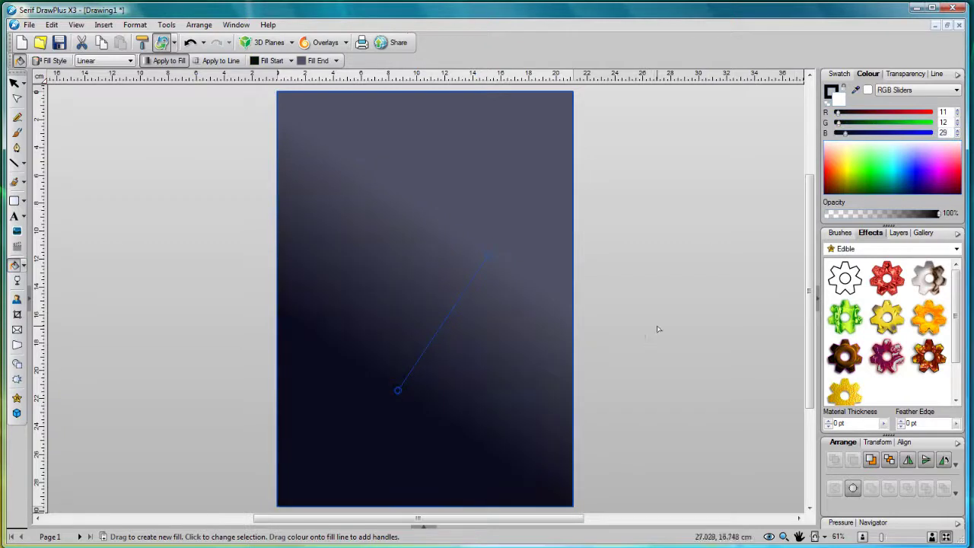
Step: Insert the Moon picture from the Workspace folder near the top of the page, right of centre
click(659, 328)
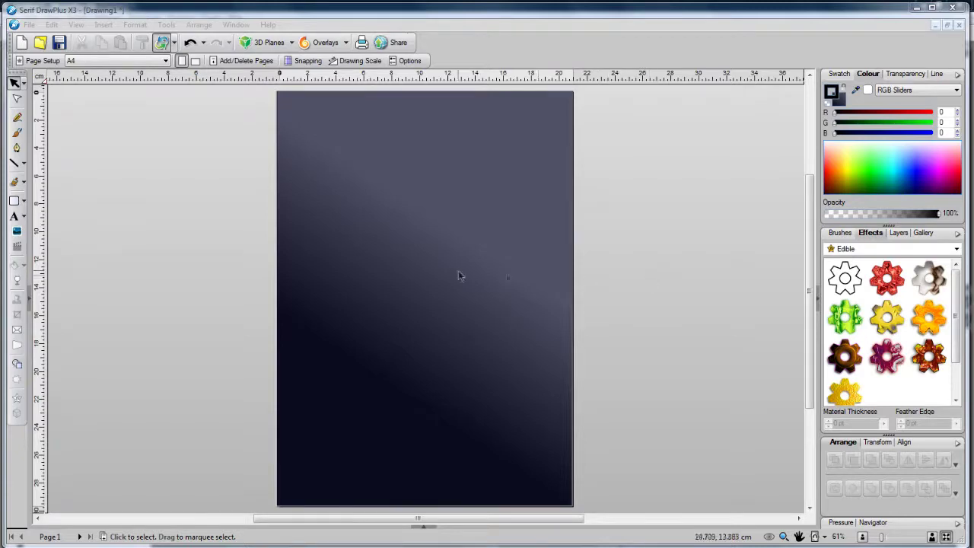
click(17, 232)
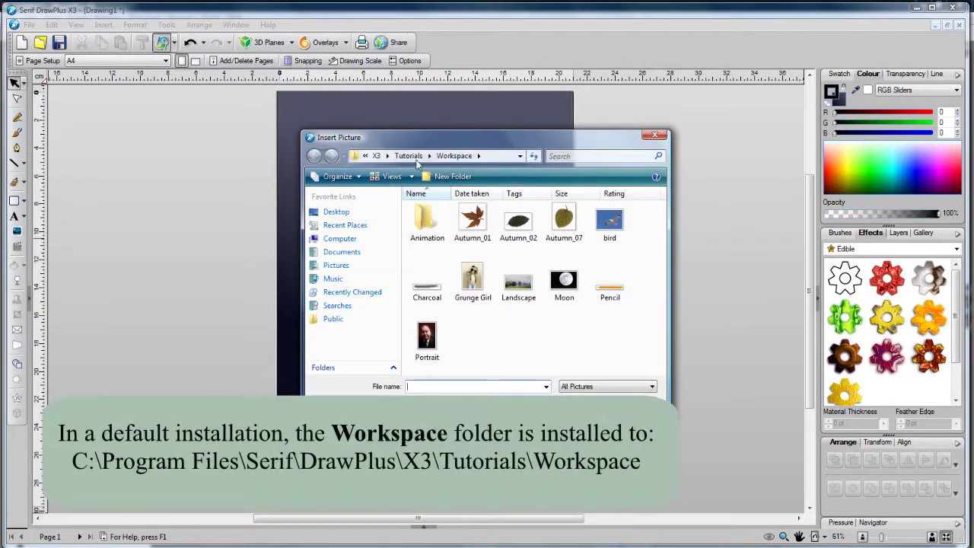
click(569, 283)
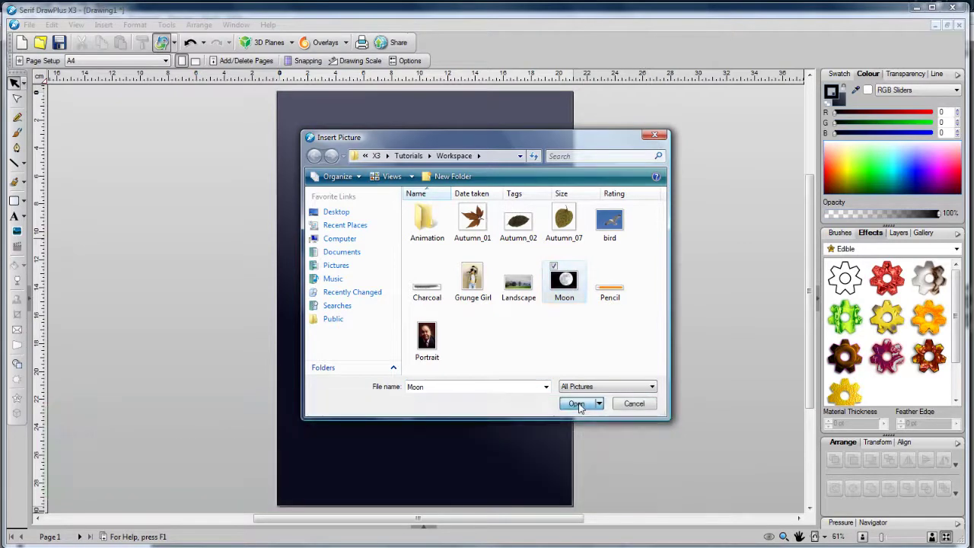
click(576, 404)
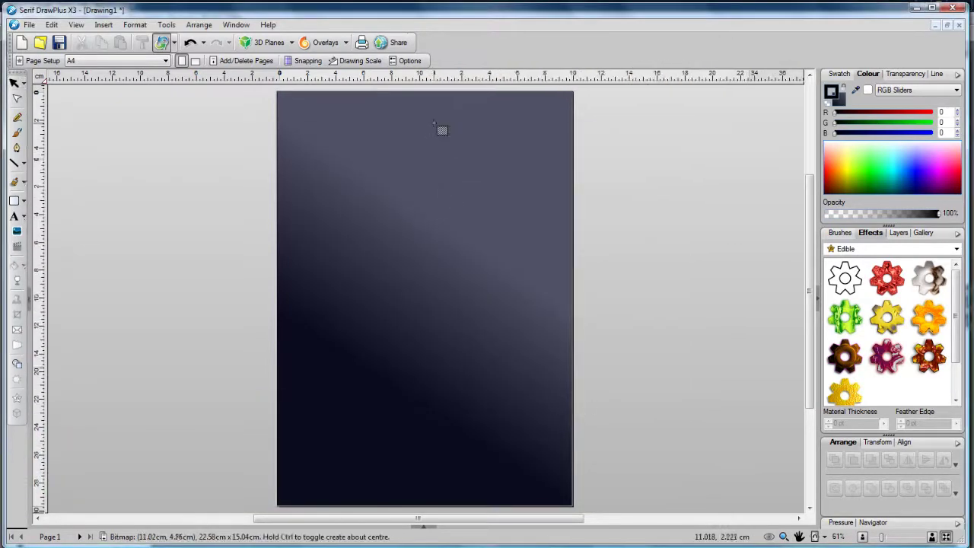
drag(433, 120, 571, 197)
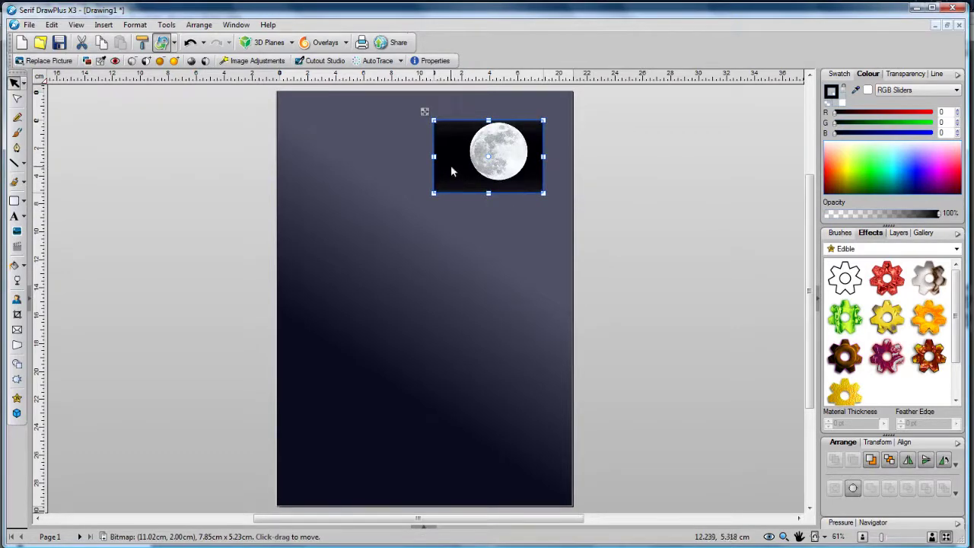
Step: Draw a Quick Ellipse circle over the moon and crop the photo to it
click(25, 202)
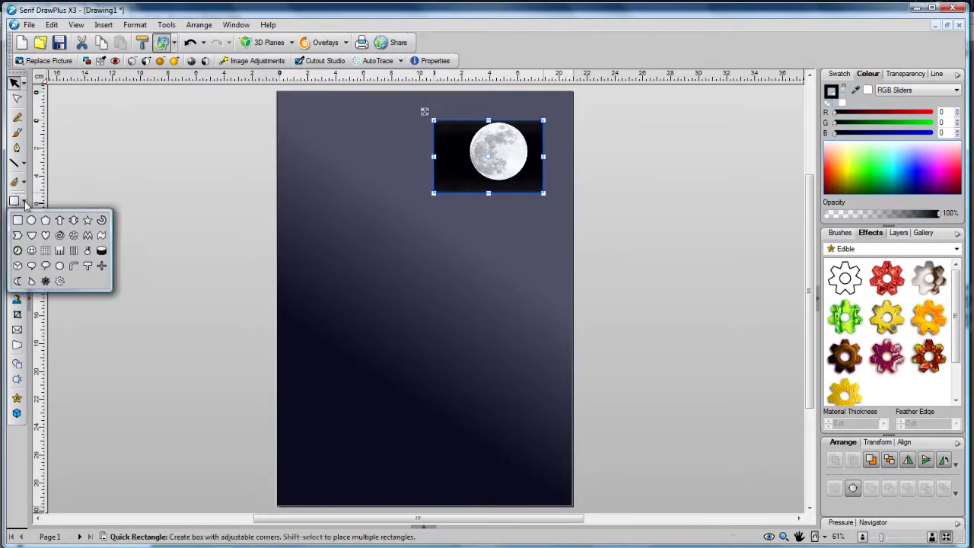
click(31, 220)
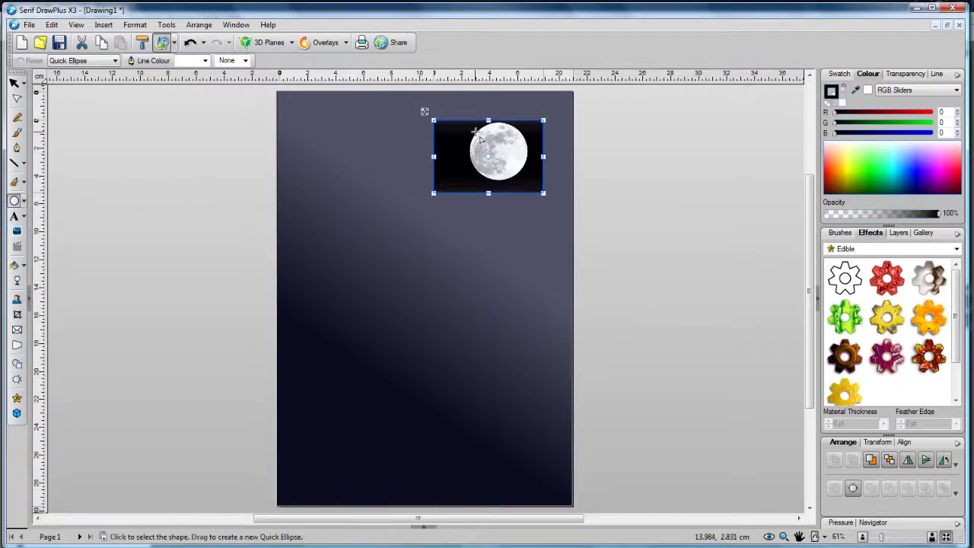
drag(480, 130, 533, 183)
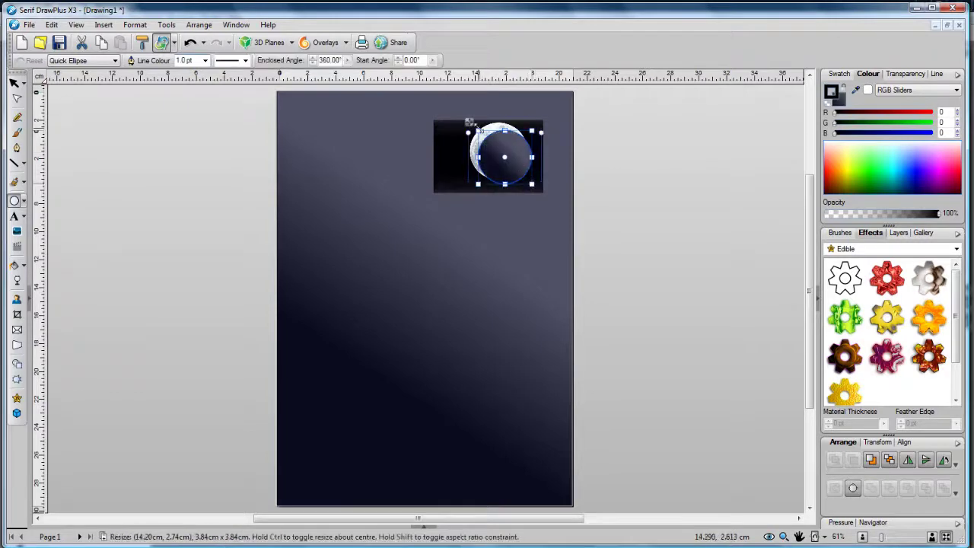
drag(470, 124, 463, 112)
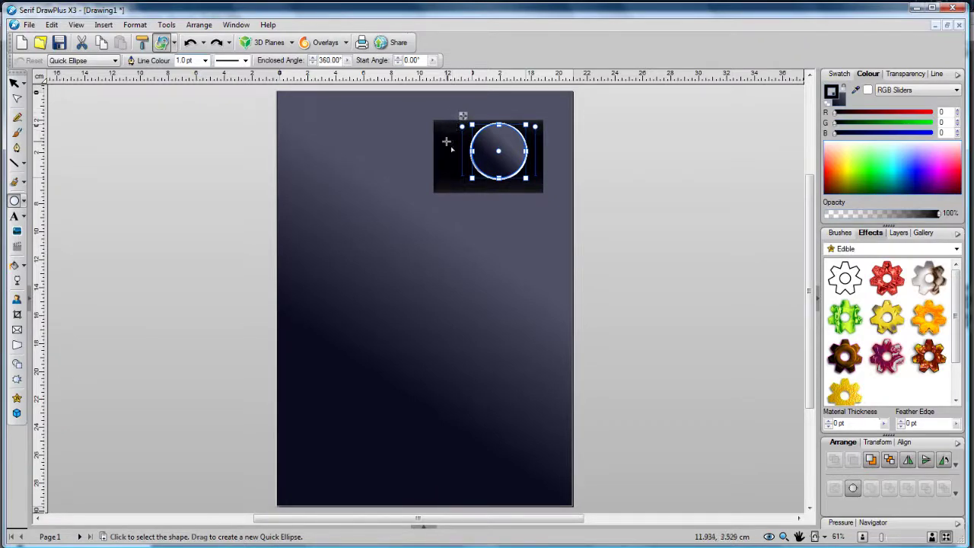
click(447, 142)
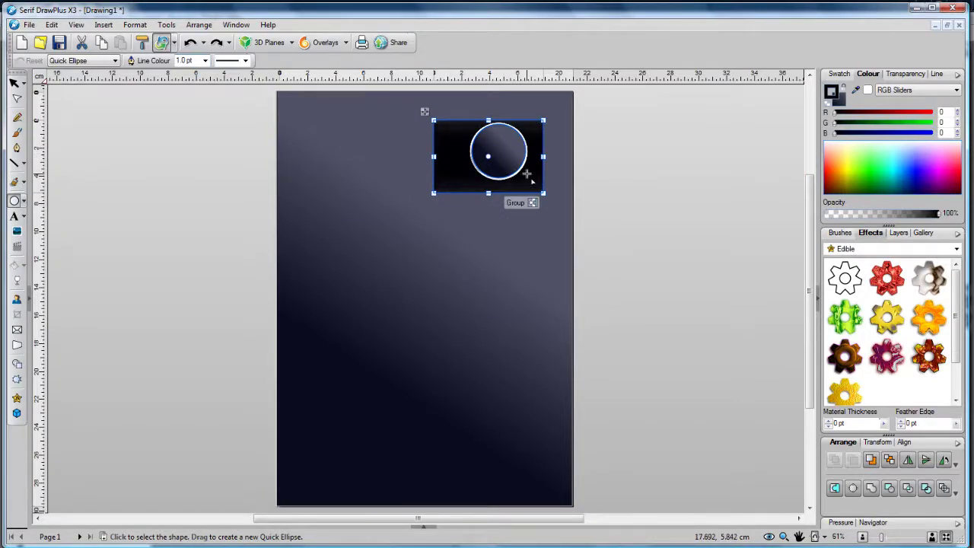
click(944, 488)
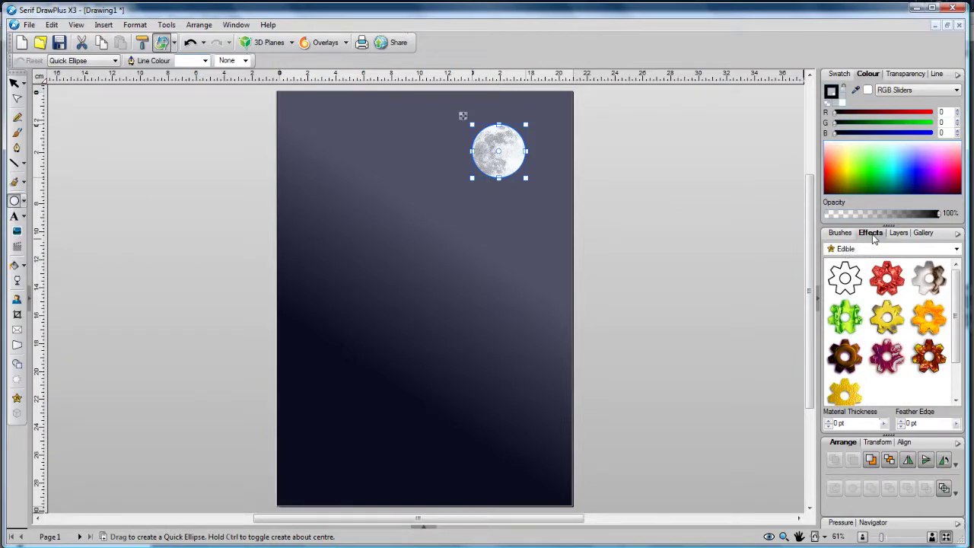
Step: Apply the Glow 1 effect to the moon, then deselect it
click(957, 249)
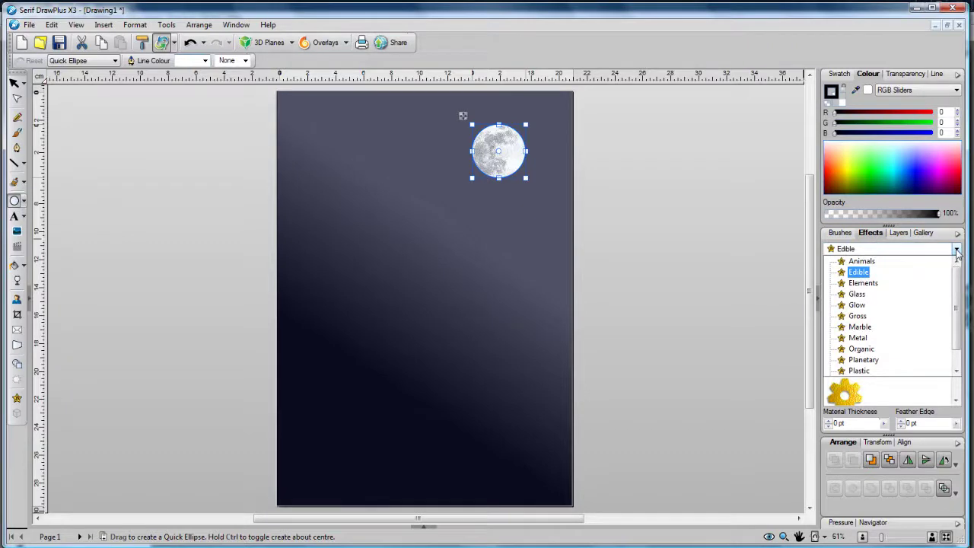
click(900, 307)
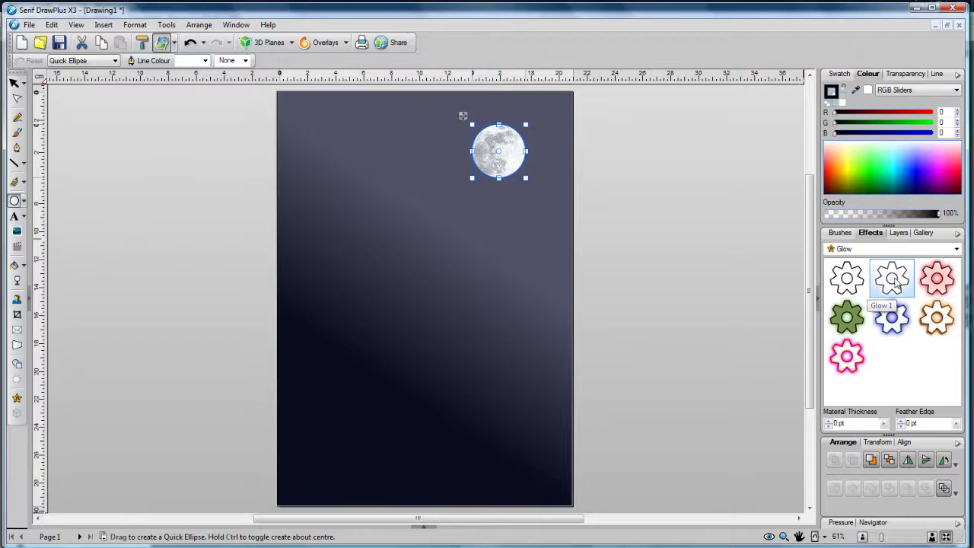
click(895, 284)
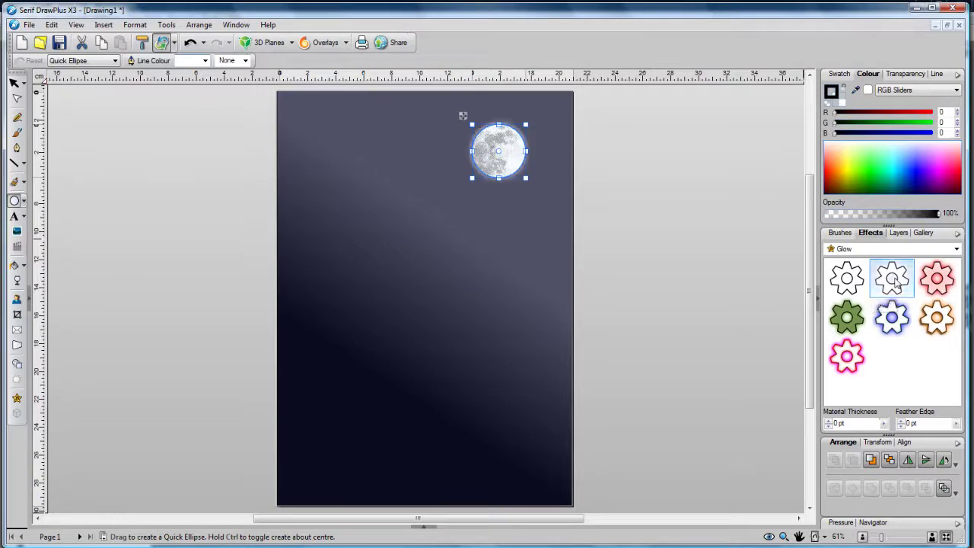
click(649, 216)
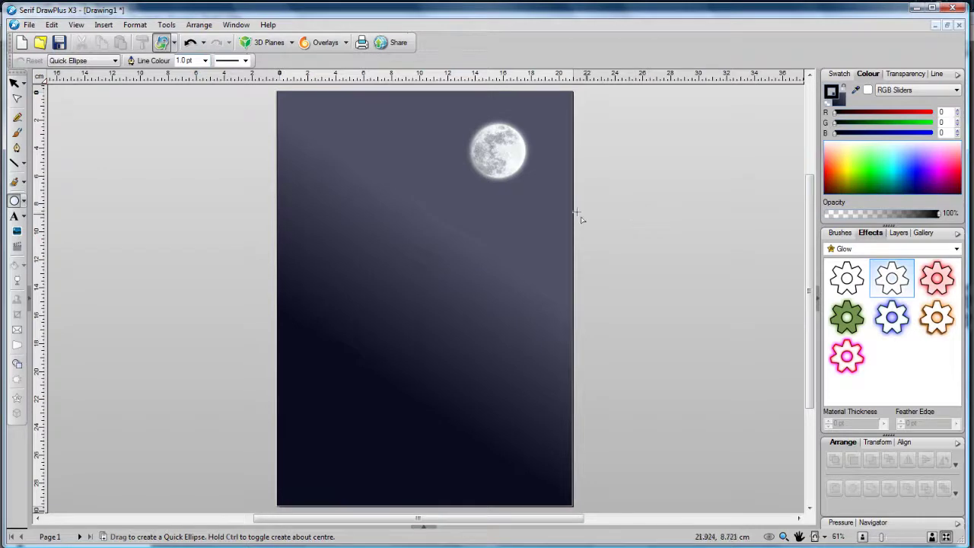
Step: Select the Paintbrush with the Clouds brush from Special Effects
click(17, 137)
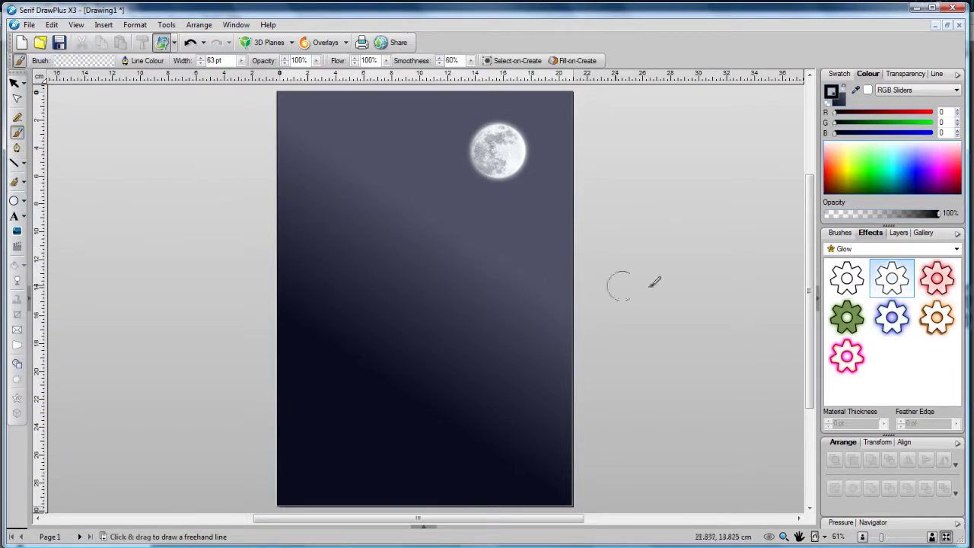
click(839, 233)
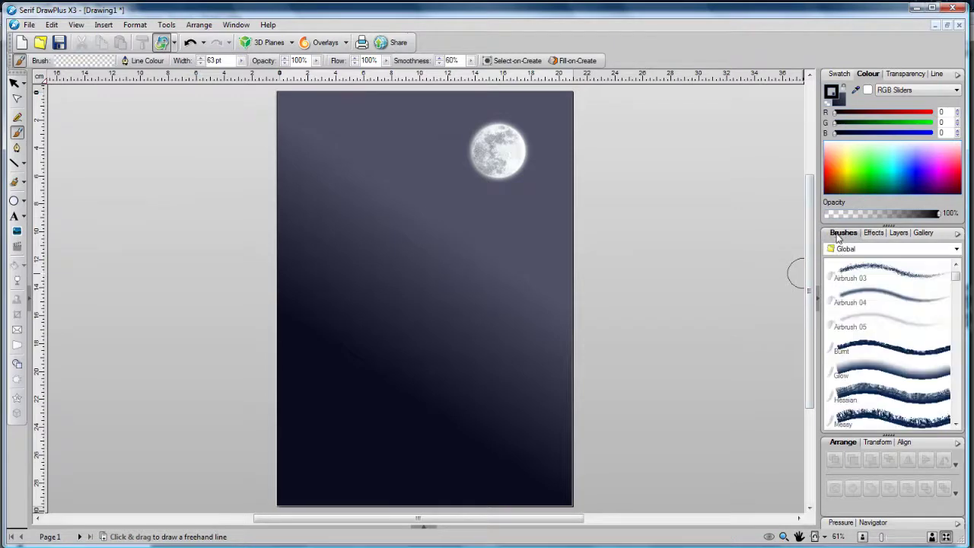
click(957, 249)
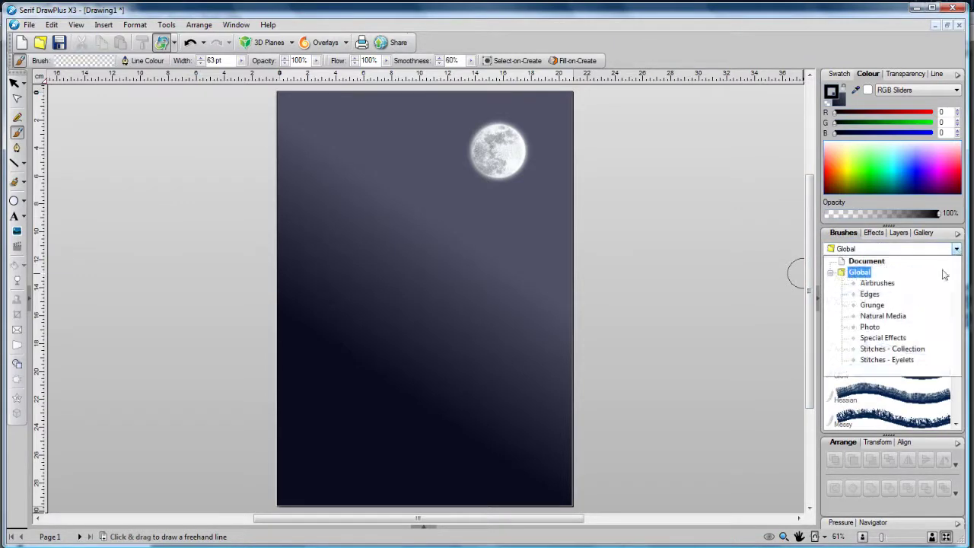
click(935, 337)
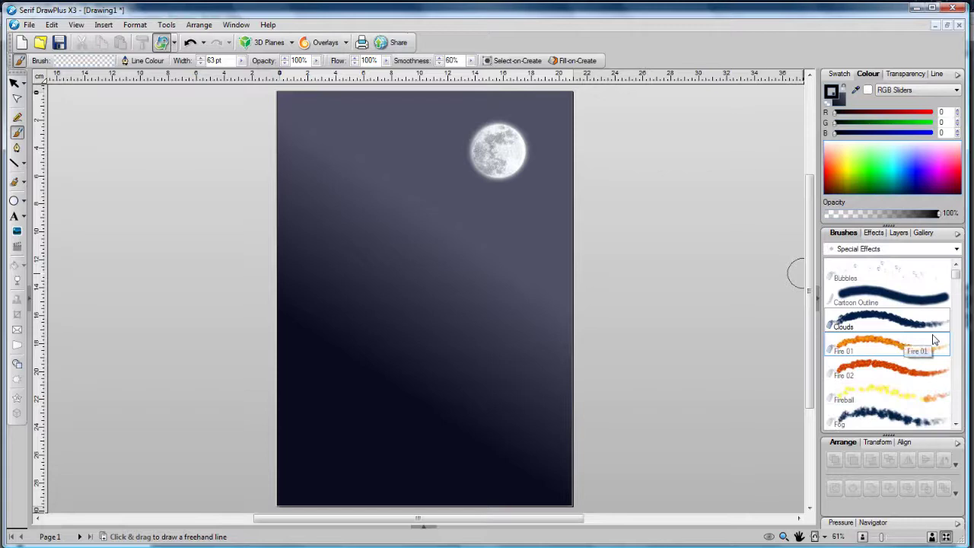
click(881, 322)
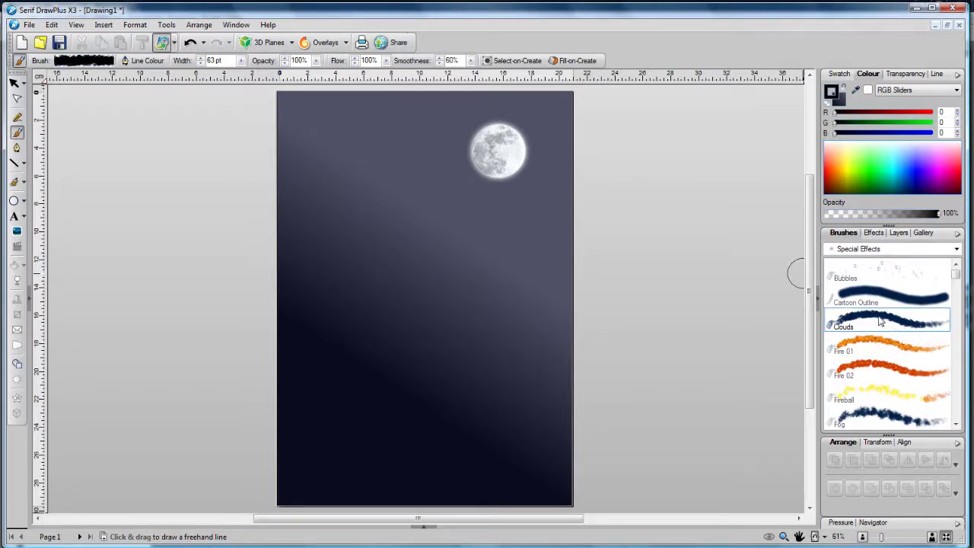
Step: Set the brush colour to light grey from the Standard RGB palette
click(836, 75)
click(913, 92)
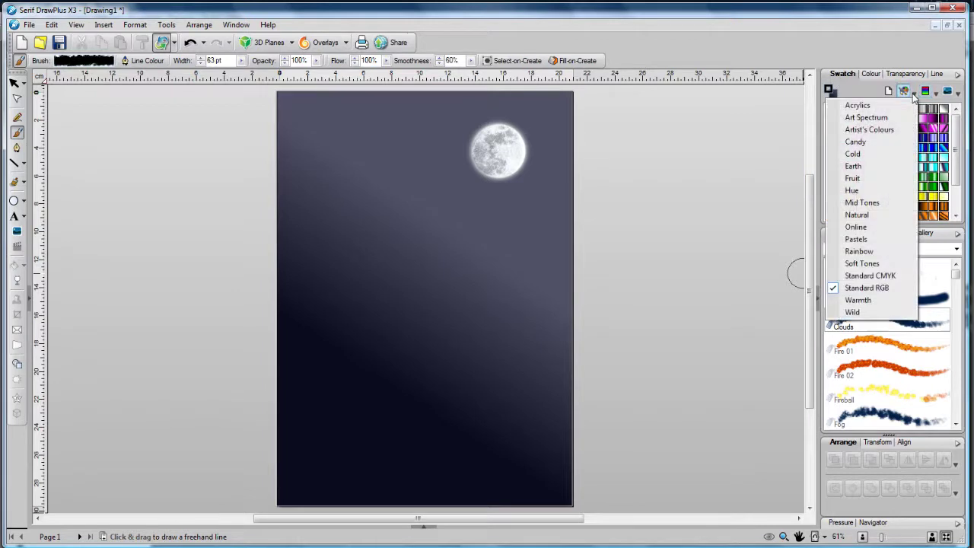
click(898, 288)
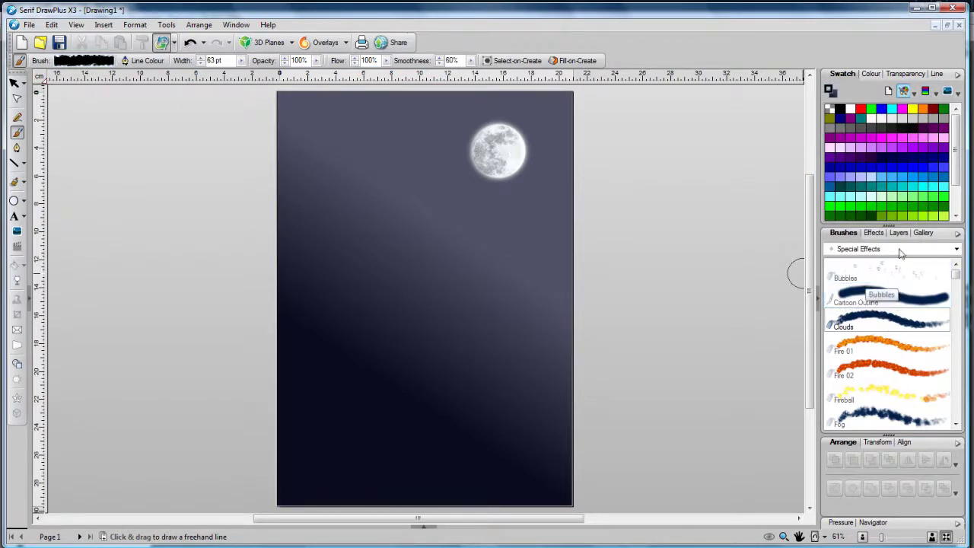
click(913, 122)
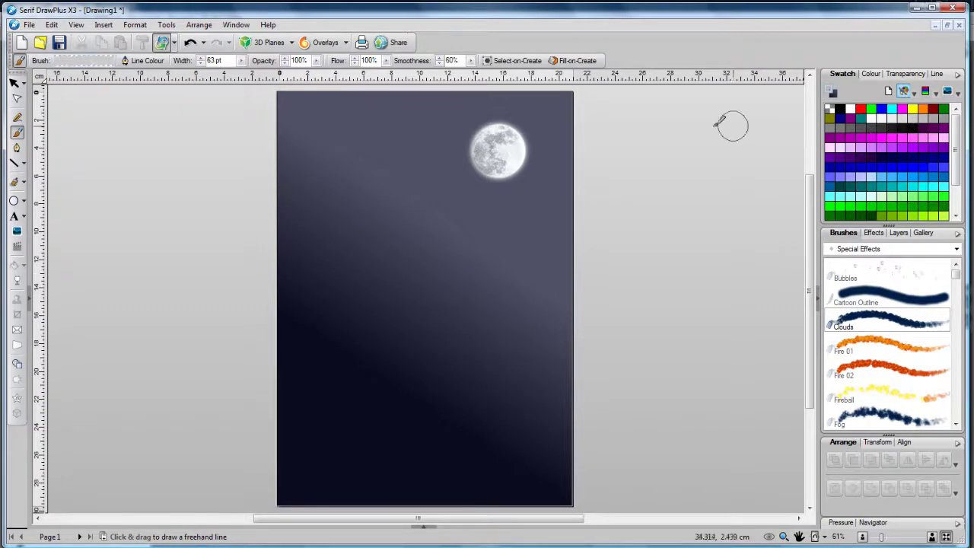
Step: Paint grey clouds around the moon with a 70 pt brush at 40% and 100% opacity
drag(241, 64, 246, 77)
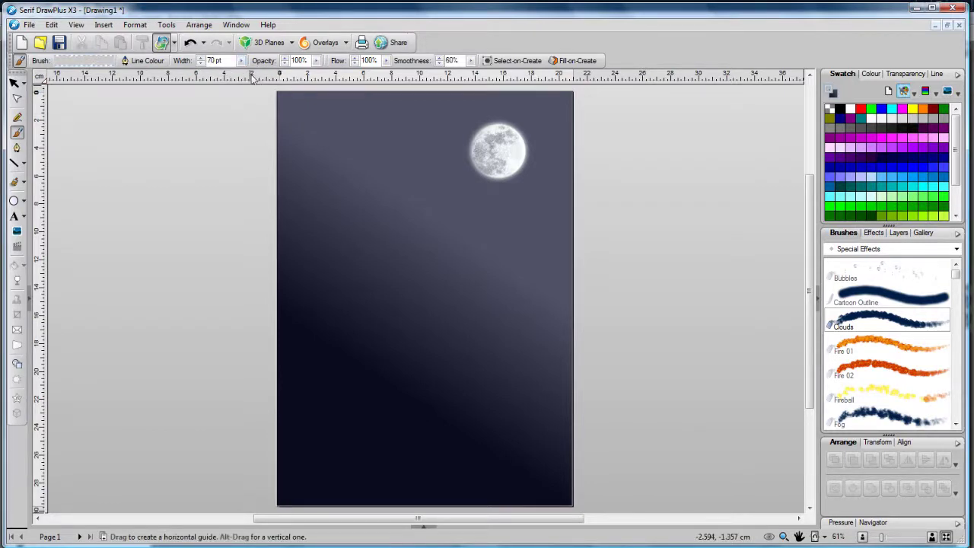
drag(316, 61, 278, 76)
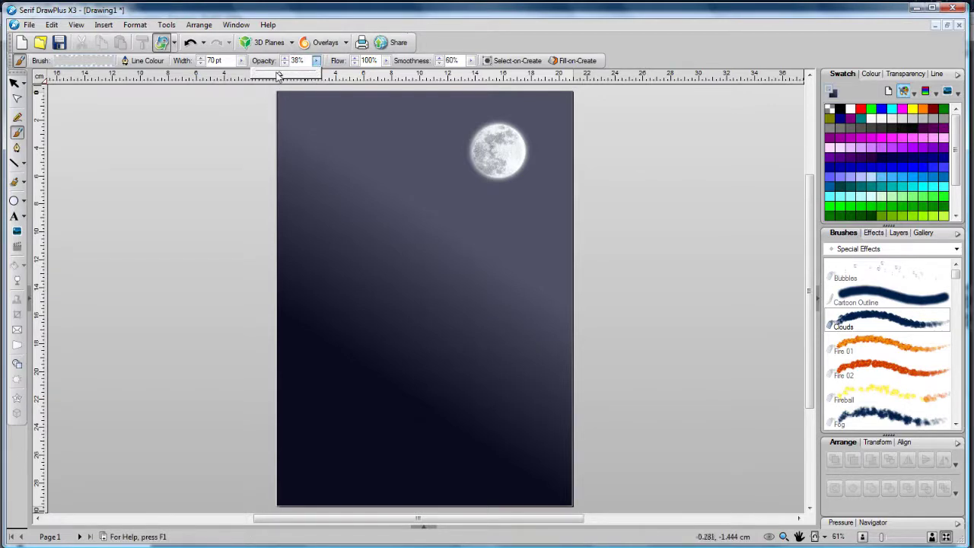
click(280, 75)
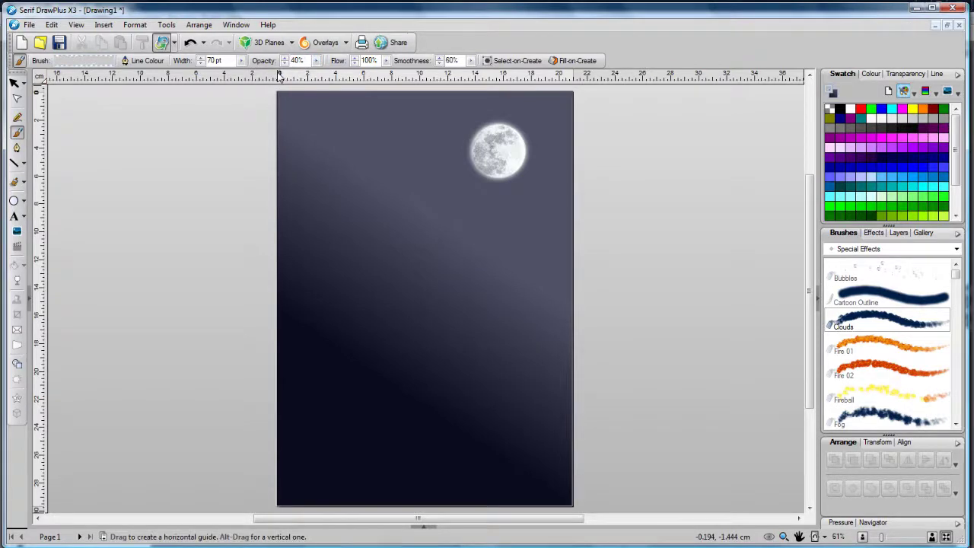
mouse_move(427, 146)
mouse_down()
mouse_move(507, 120)
mouse_move(548, 147)
mouse_move(523, 146)
mouse_move(504, 180)
mouse_move(462, 146)
mouse_up()
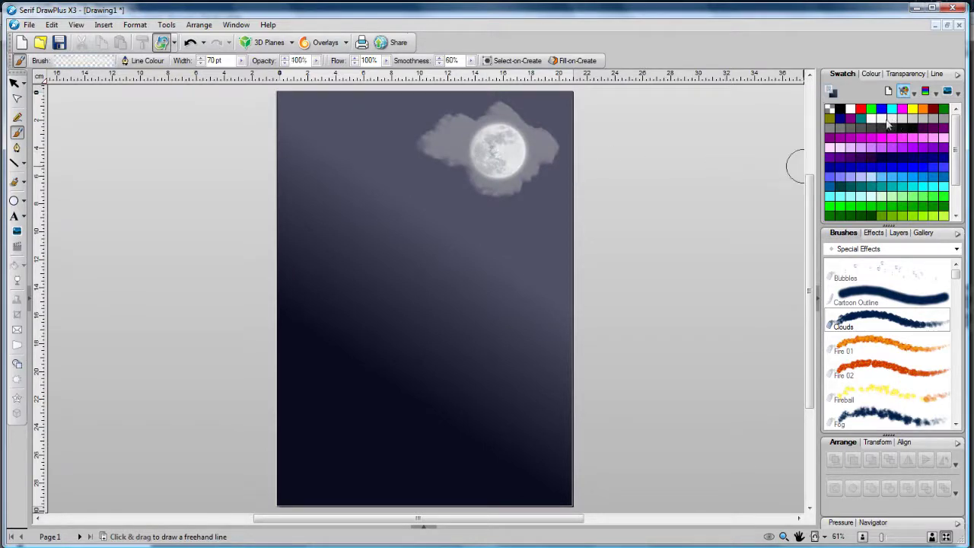
drag(316, 61, 220, 77)
mouse_move(415, 161)
mouse_down()
mouse_move(446, 156)
mouse_move(453, 173)
mouse_move(473, 142)
mouse_move(474, 171)
mouse_move(484, 177)
mouse_move(516, 181)
mouse_move(533, 154)
mouse_up()
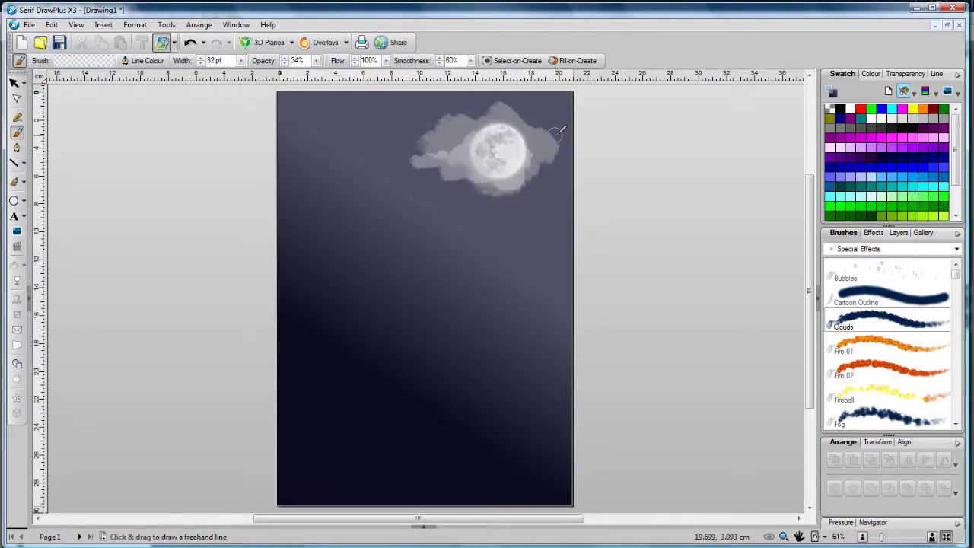
drag(475, 163, 471, 150)
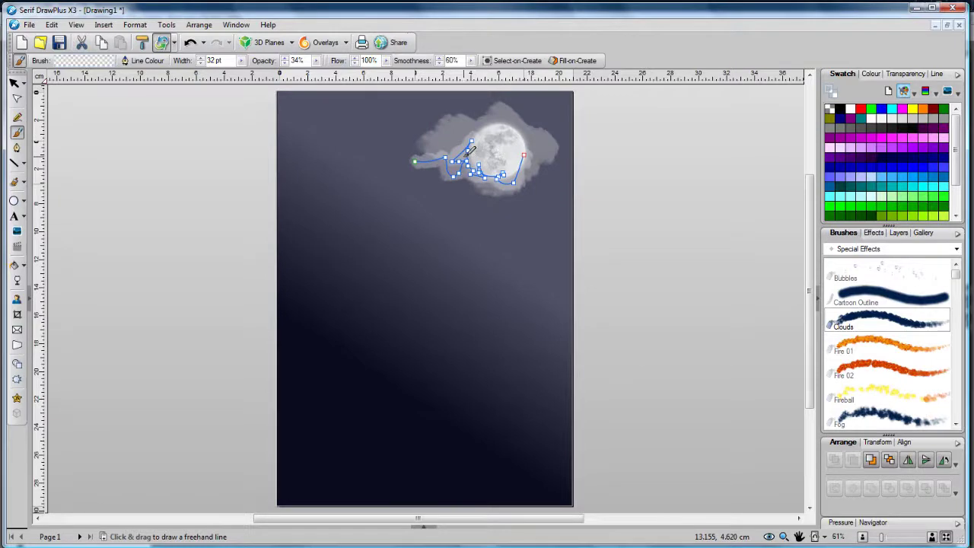
Step: Lower the brush opacity to about 23% and paint a fainter cloud left of the moon
click(315, 60)
drag(317, 76, 312, 74)
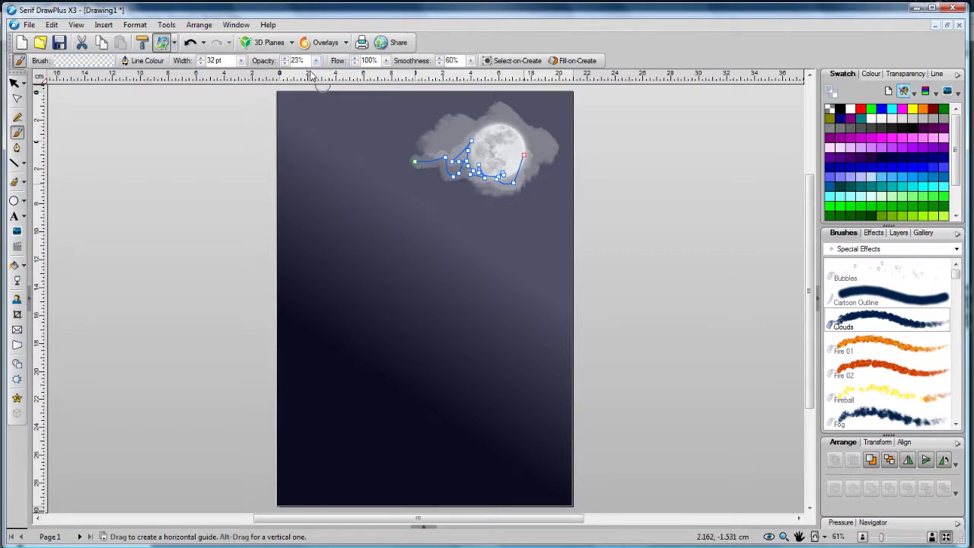
click(427, 137)
drag(438, 146, 396, 149)
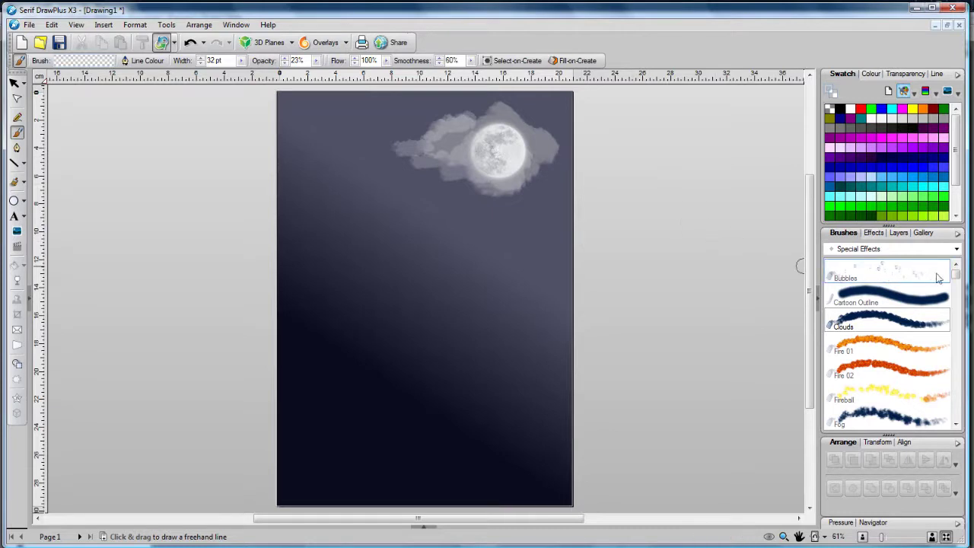
Step: Paint Moss brush treetops along the bottom at 106 pt and 85% opacity, then add a 66 pt stroke
drag(957, 280, 968, 332)
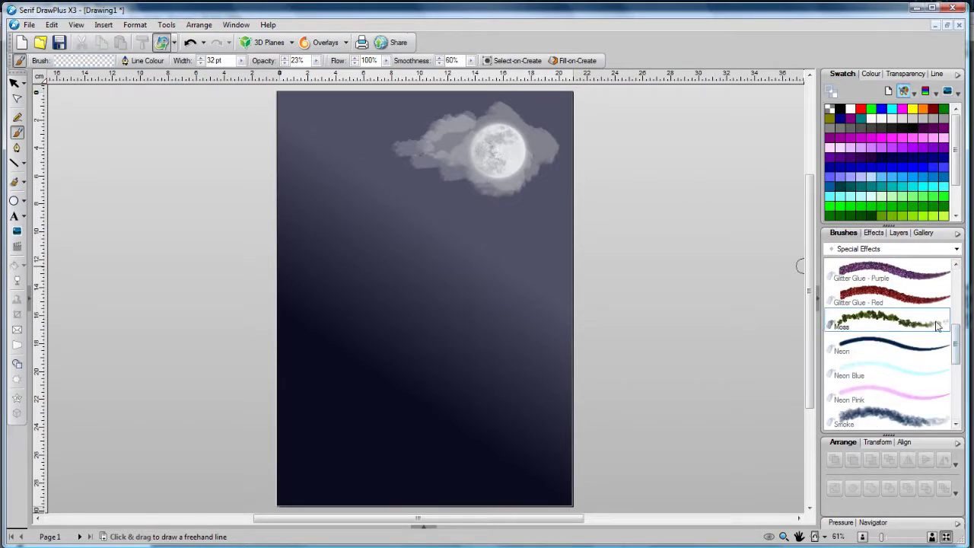
click(939, 327)
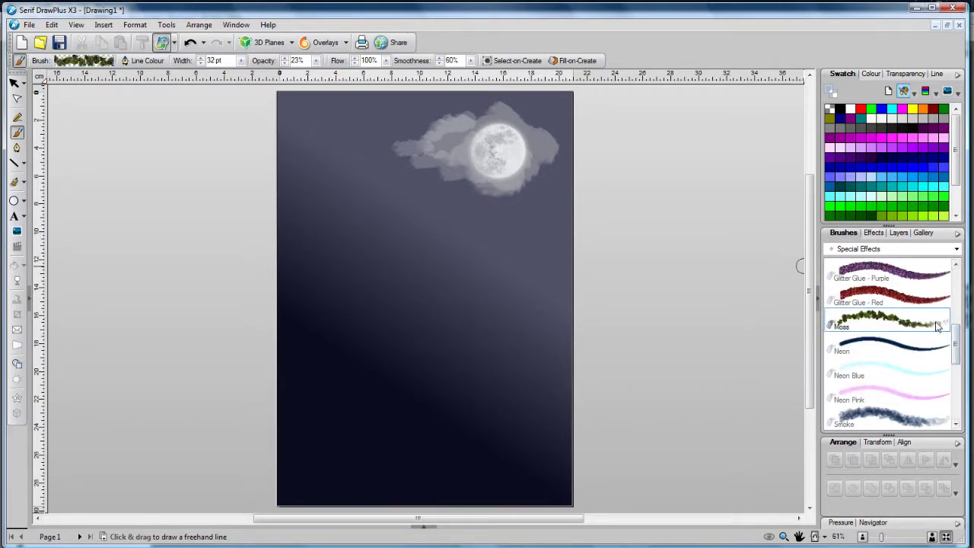
click(240, 61)
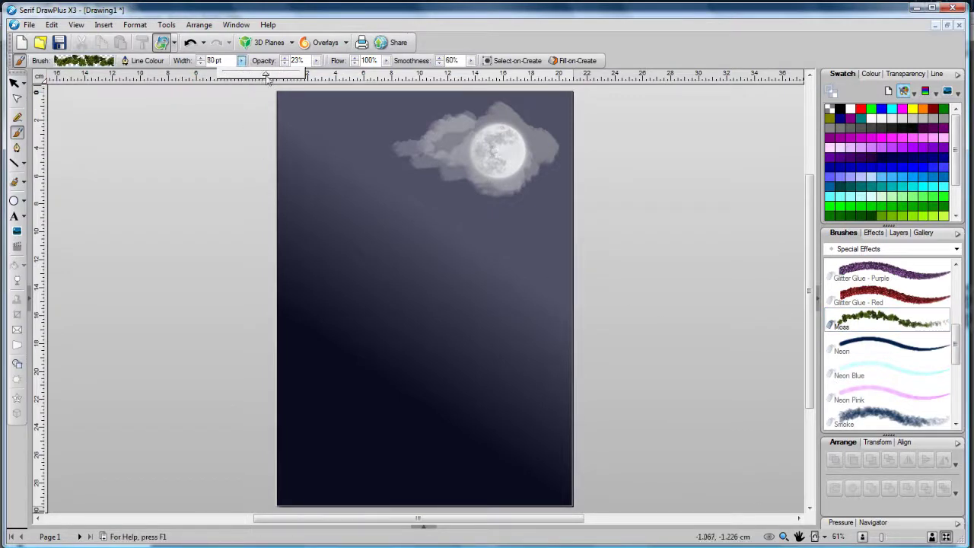
drag(267, 79, 354, 76)
click(316, 61)
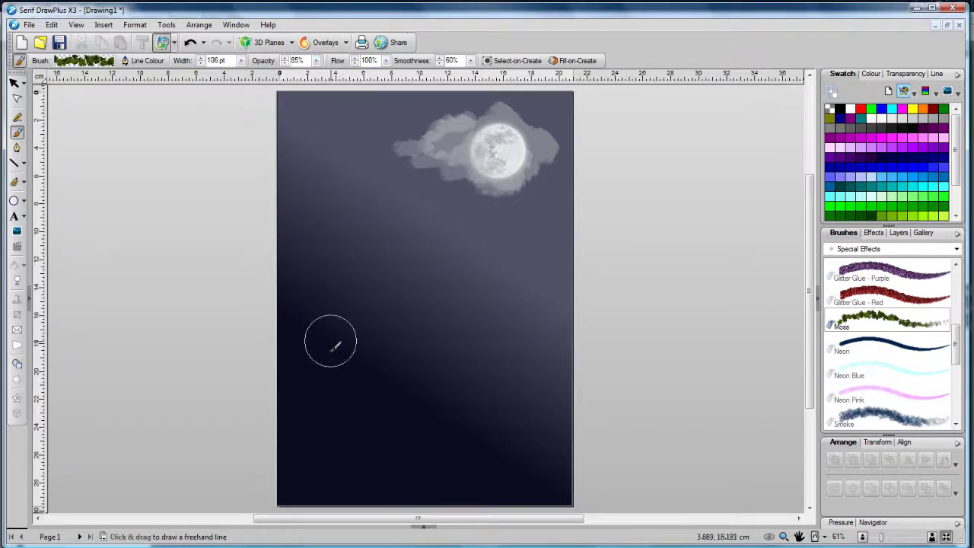
mouse_move(327, 376)
mouse_down()
mouse_move(295, 402)
mouse_move(306, 438)
mouse_move(351, 377)
mouse_move(316, 328)
mouse_move(376, 401)
mouse_move(403, 367)
mouse_move(422, 447)
mouse_move(437, 375)
mouse_move(476, 408)
mouse_move(541, 426)
mouse_move(575, 472)
mouse_move(320, 465)
mouse_move(274, 495)
mouse_move(468, 499)
mouse_move(567, 486)
mouse_move(403, 465)
mouse_move(270, 487)
mouse_move(290, 472)
mouse_up()
drag(241, 60, 224, 74)
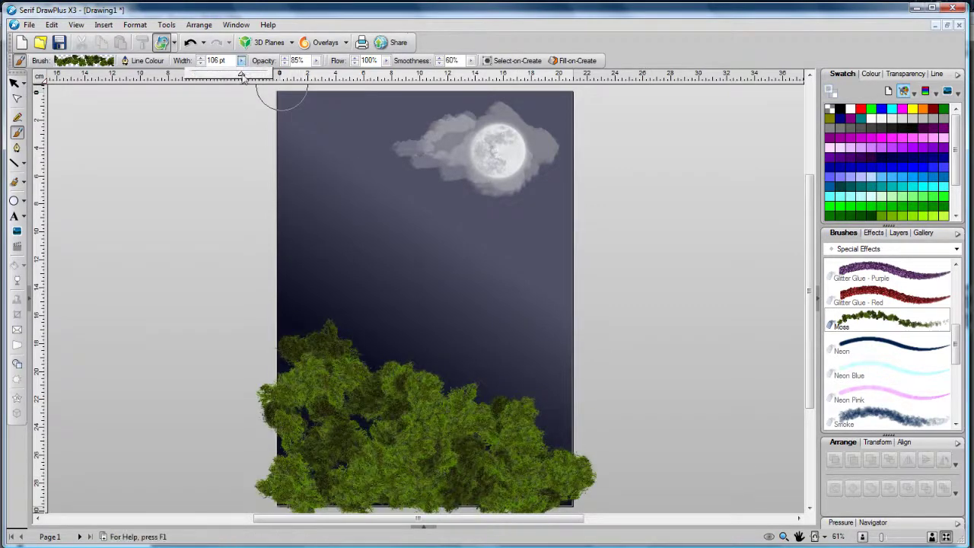
mouse_move(418, 408)
mouse_down()
mouse_move(448, 352)
mouse_move(441, 374)
mouse_move(383, 358)
mouse_up()
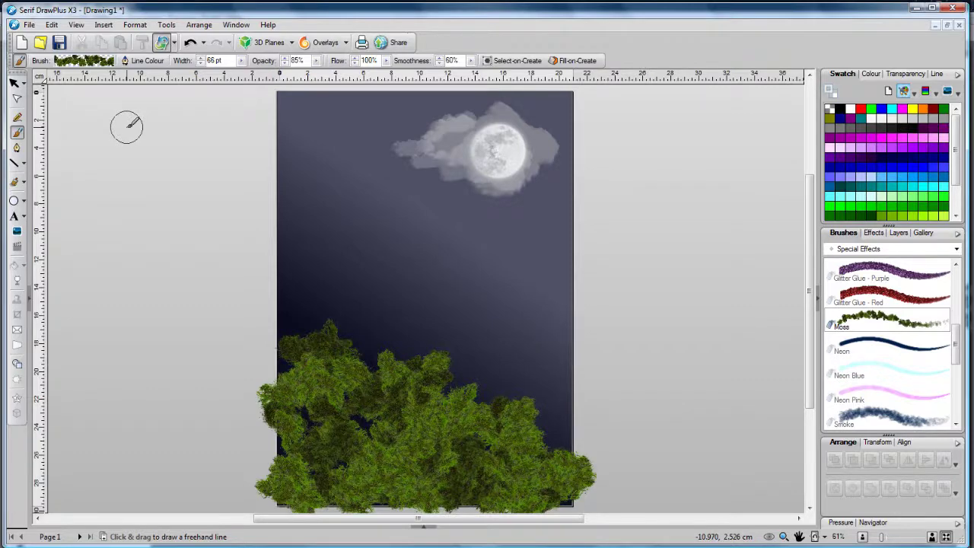
Step: Open the Silhouettes file
click(31, 27)
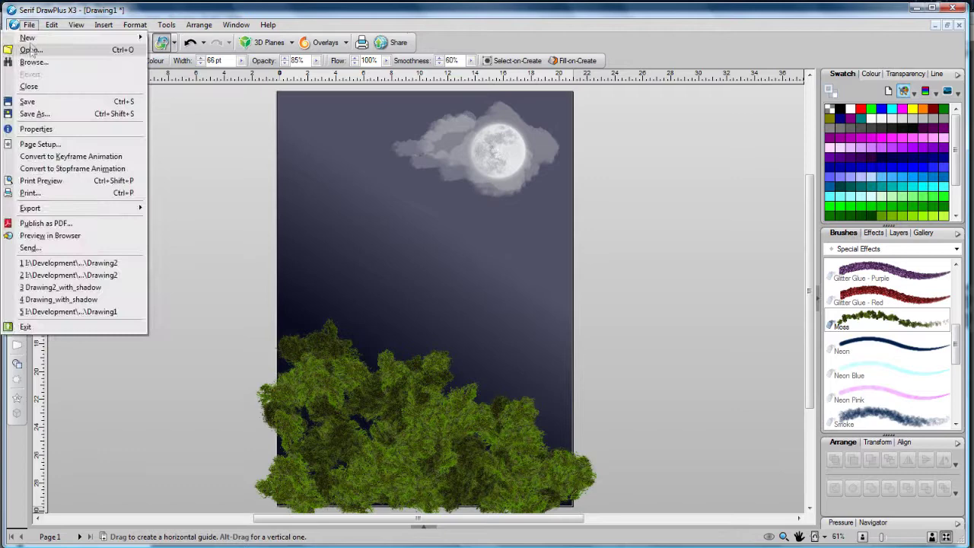
click(32, 56)
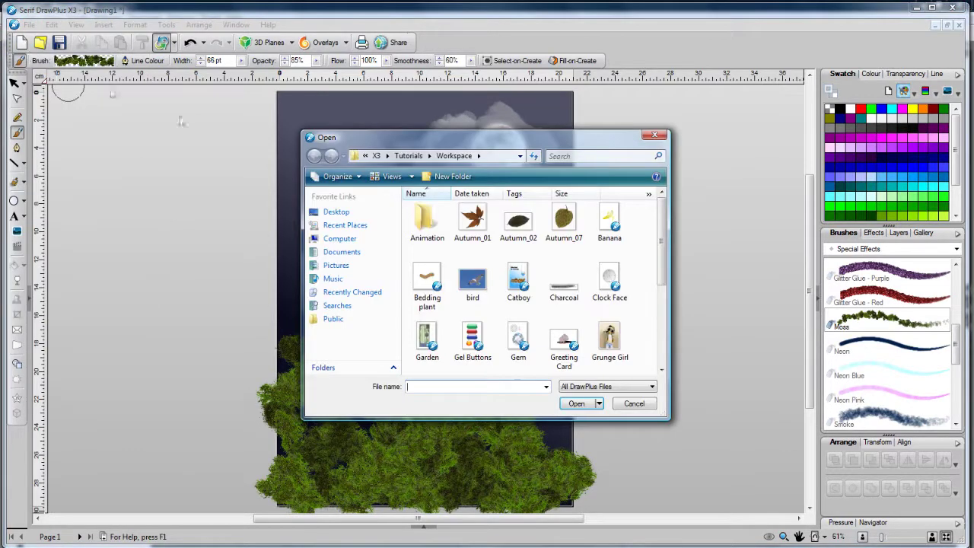
drag(663, 243, 664, 325)
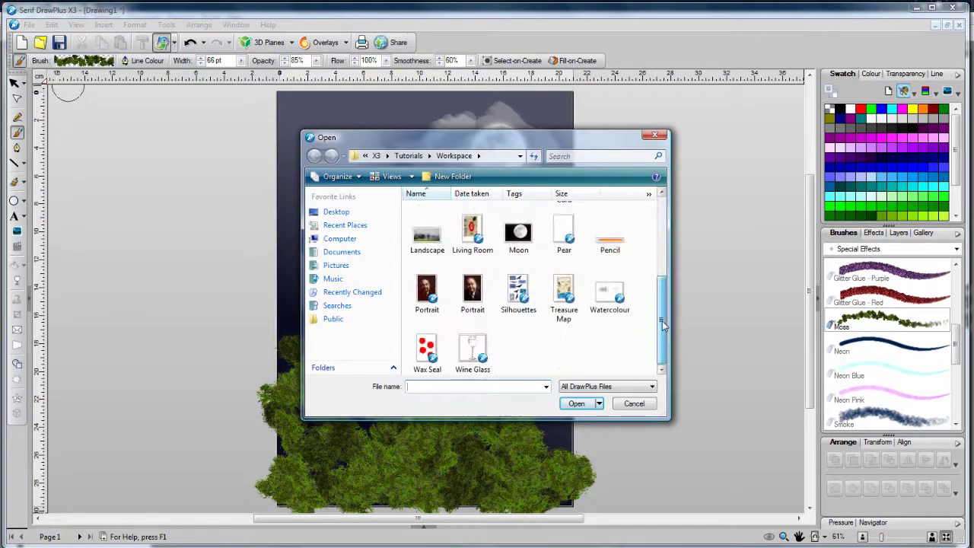
click(524, 299)
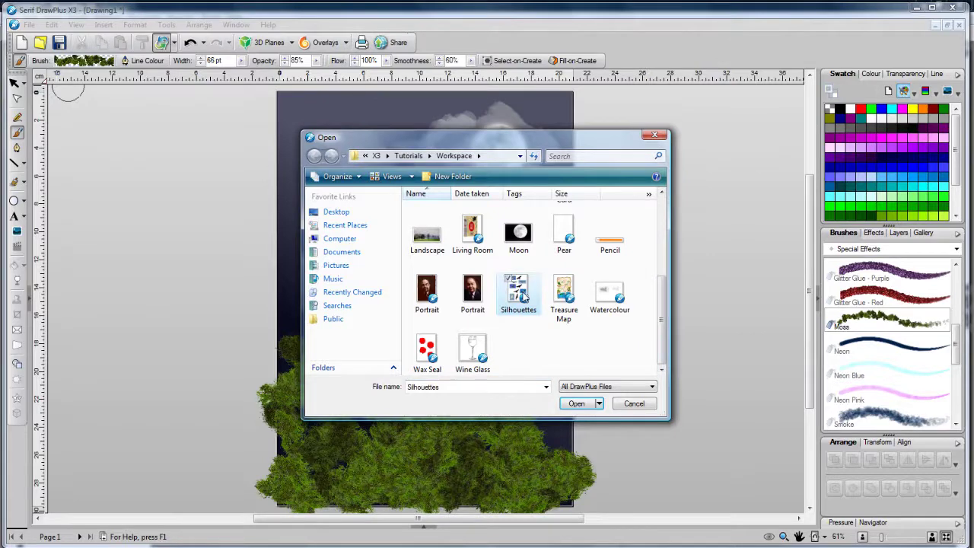
click(576, 403)
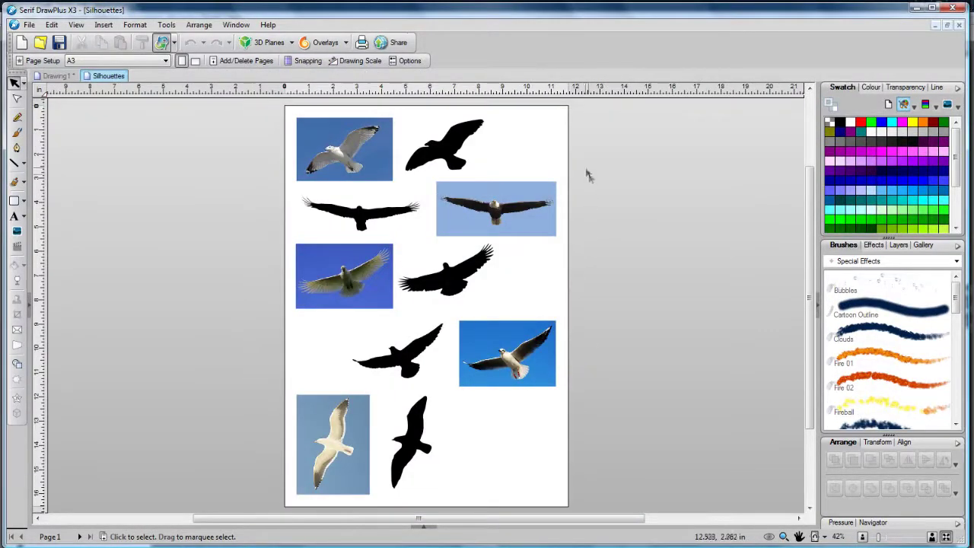
Step: Copy the top bird silhouette and close the Silhouettes document
right_click(448, 152)
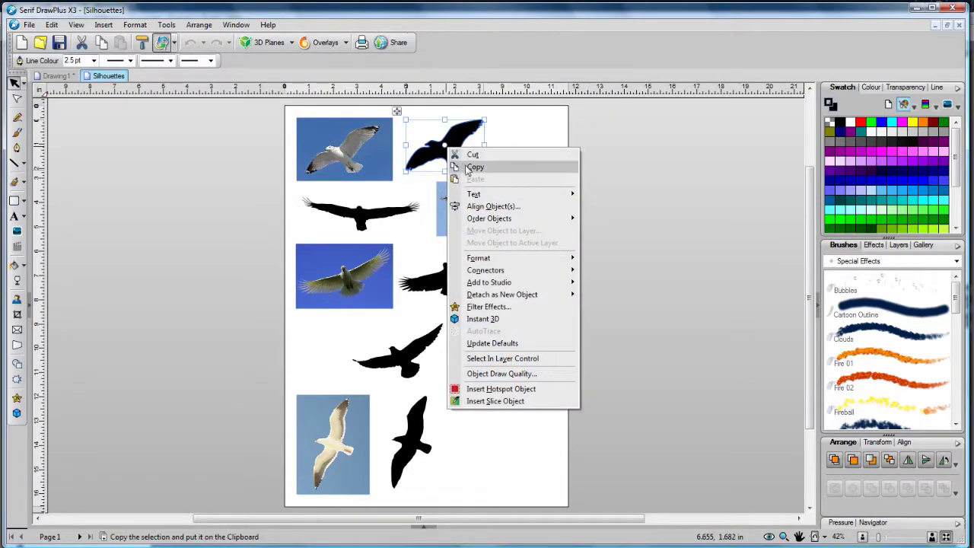
click(472, 167)
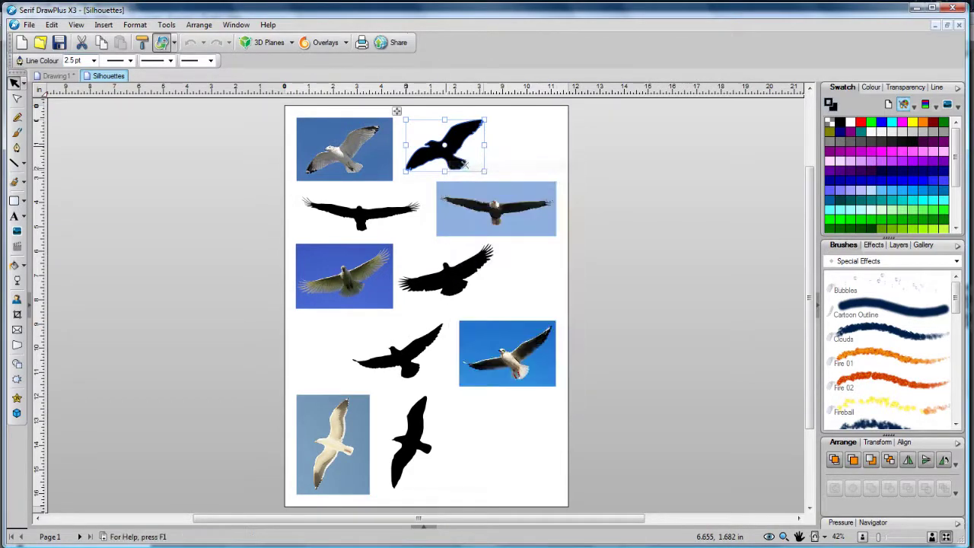
click(960, 26)
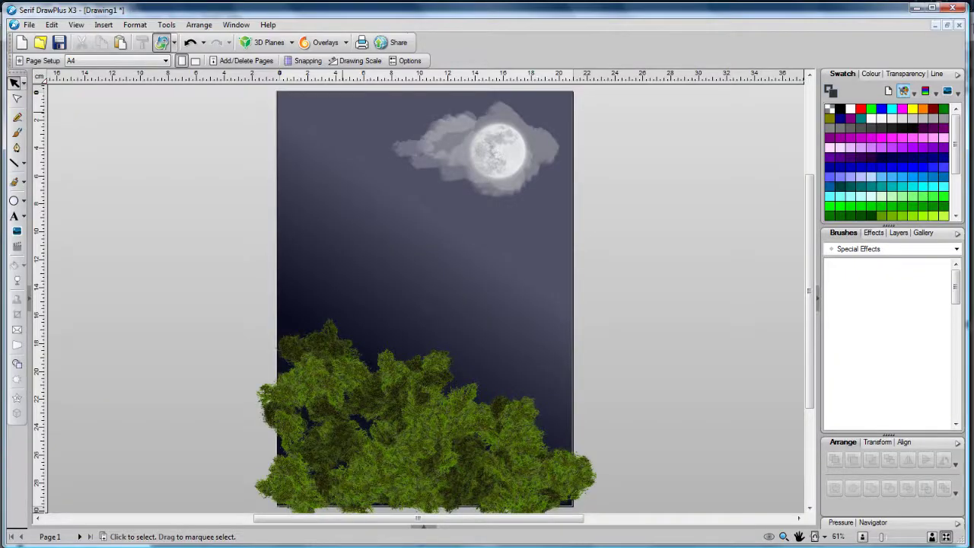
Step: Paste the bird silhouette just below the moon and tint it dark grey
right_click(542, 180)
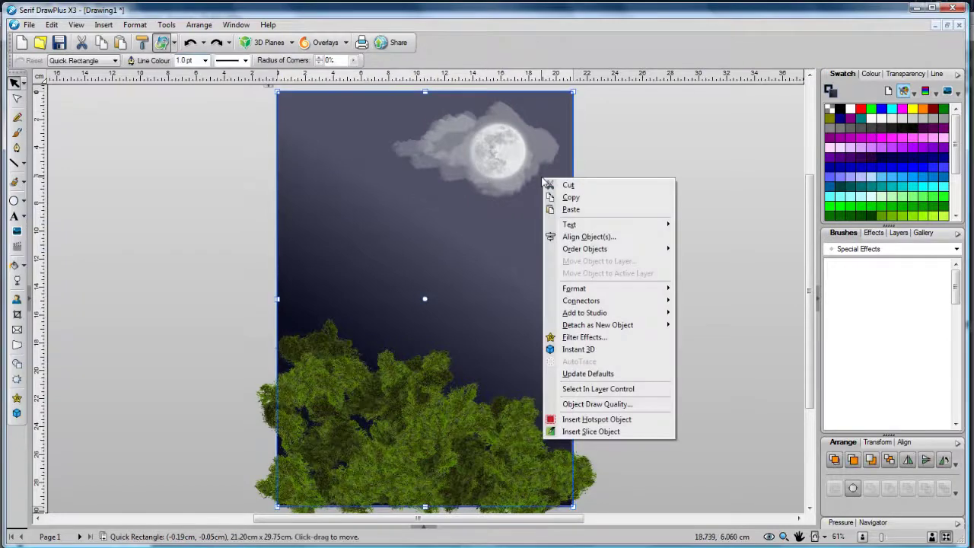
click(569, 210)
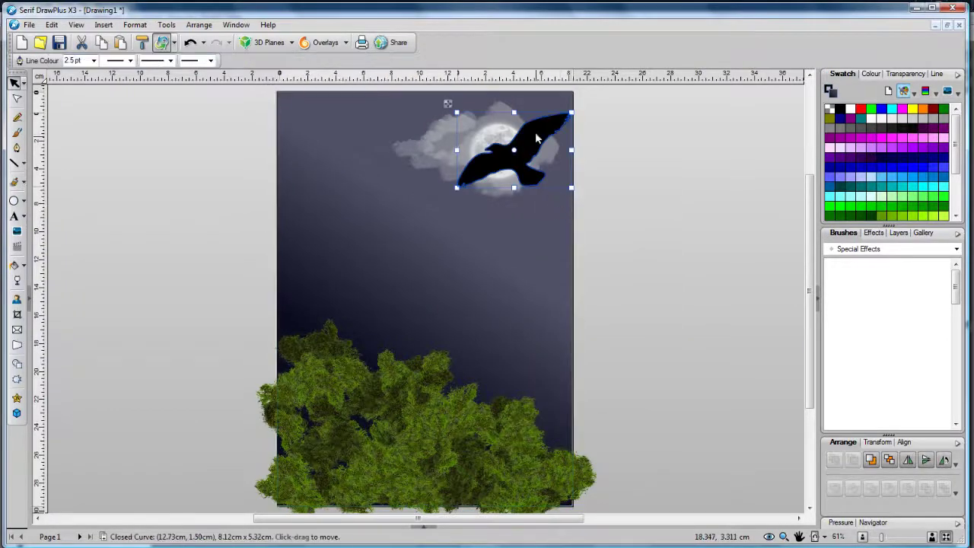
drag(537, 141, 500, 171)
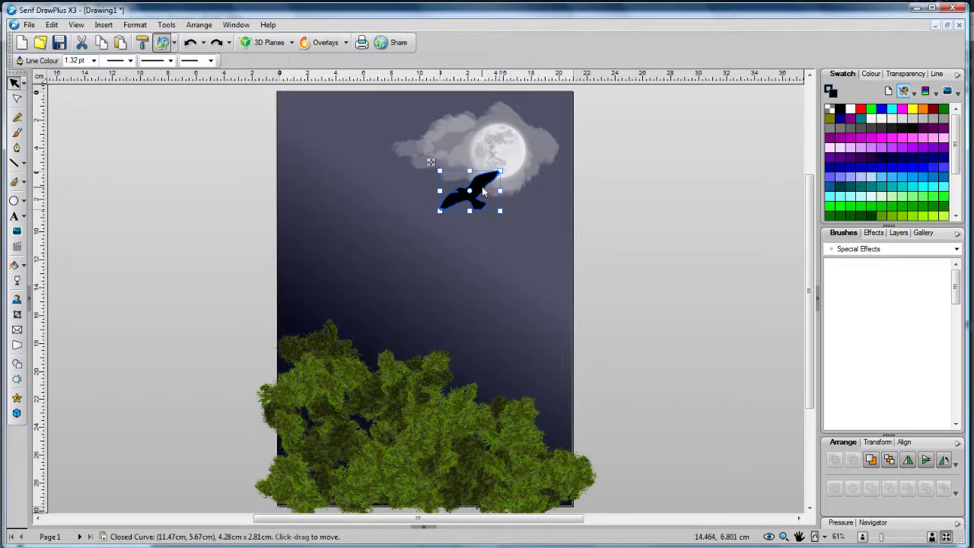
click(881, 131)
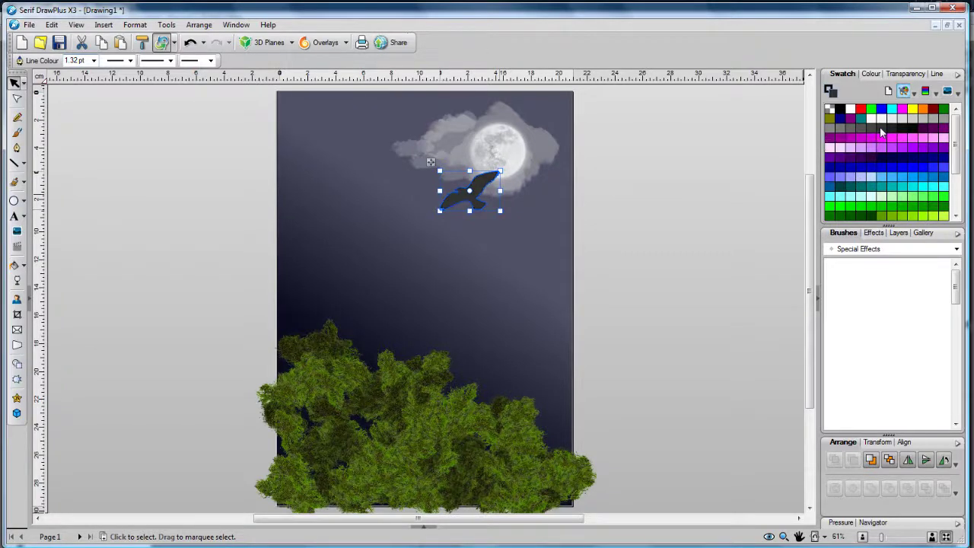